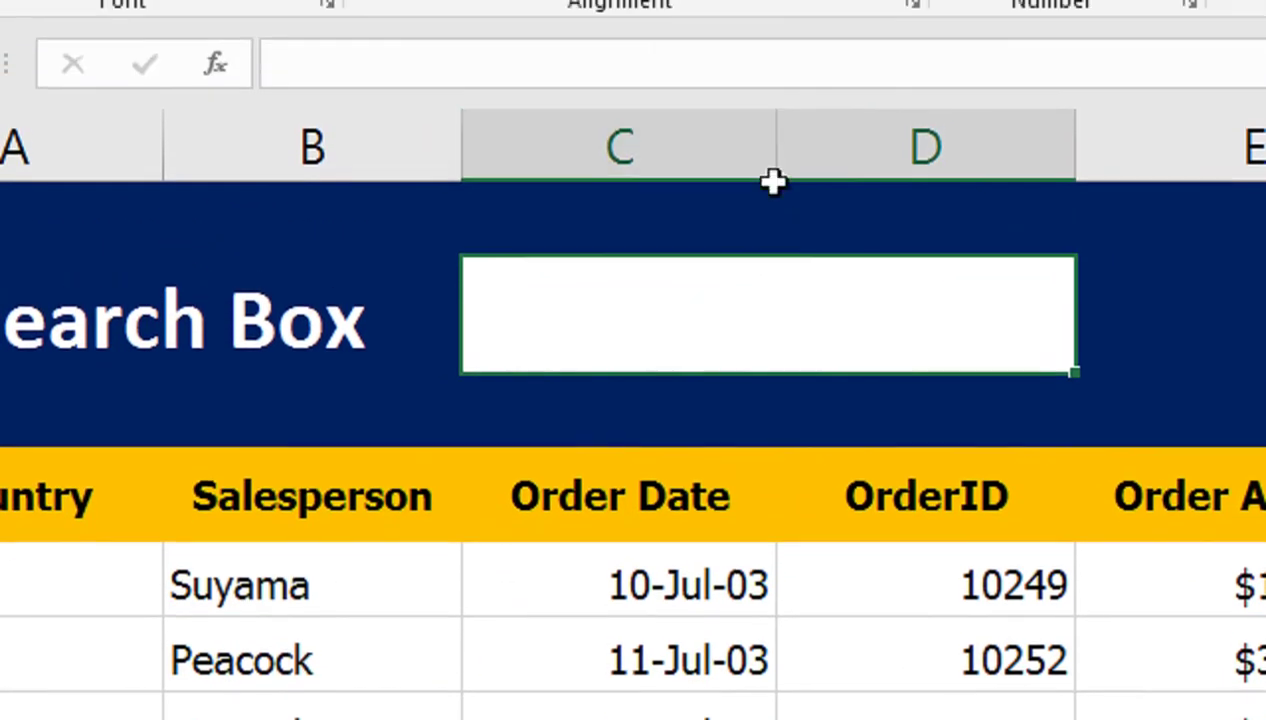
Step: Narrow column F, then enter =SEARCH($C$2,A5) in G5, which returns 1
left_click(1164, 153)
left_click_drag(1207, 165, 1056, 226)
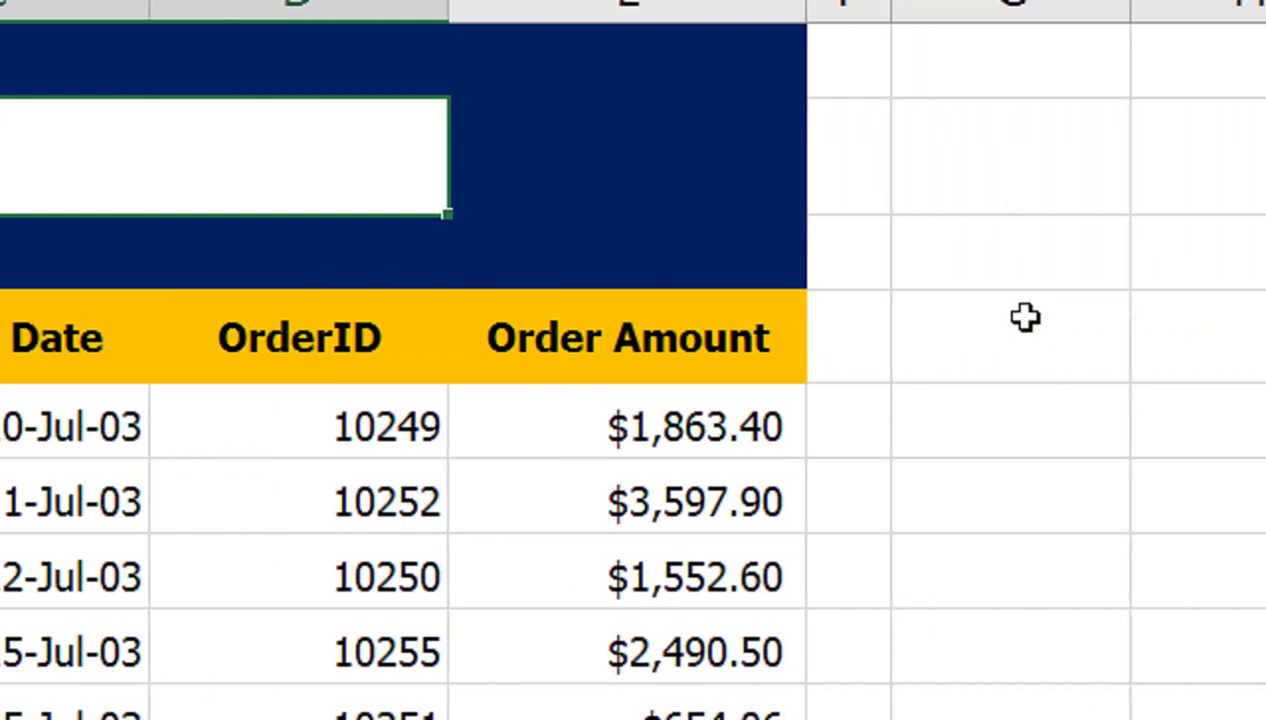
left_click(950, 456)
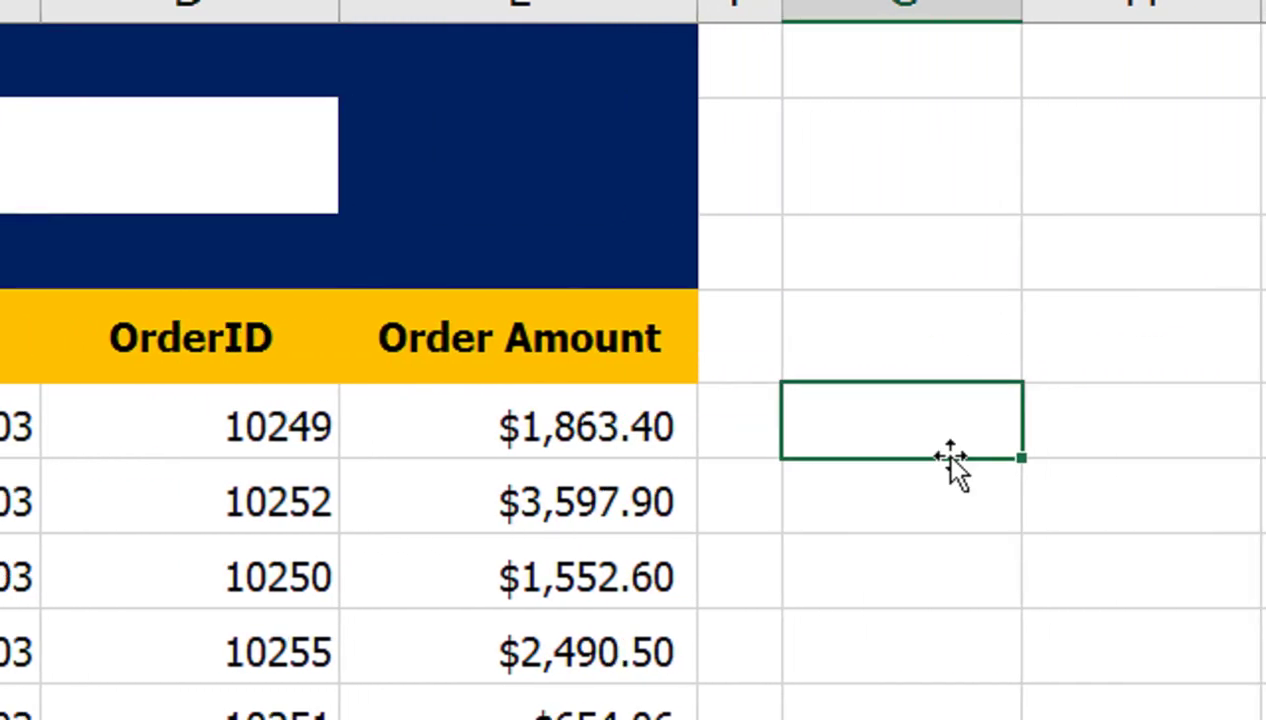
type("=se")
key("Tab")
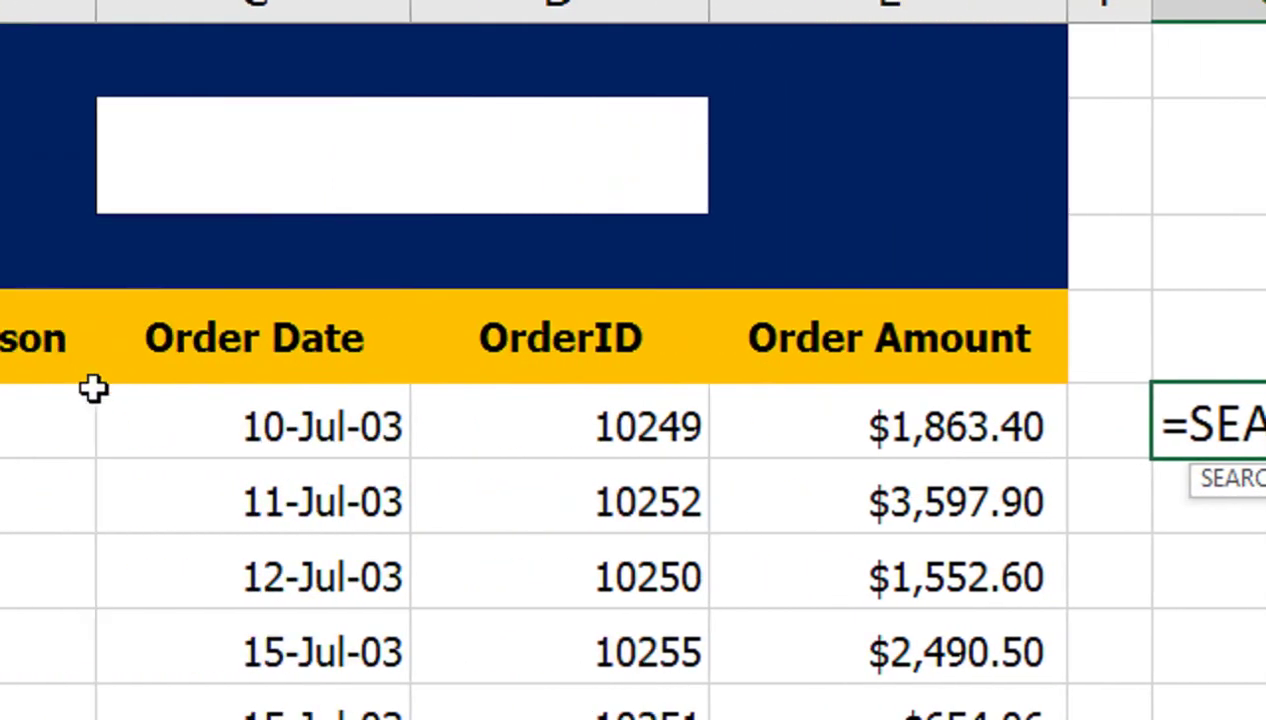
left_click(792, 181)
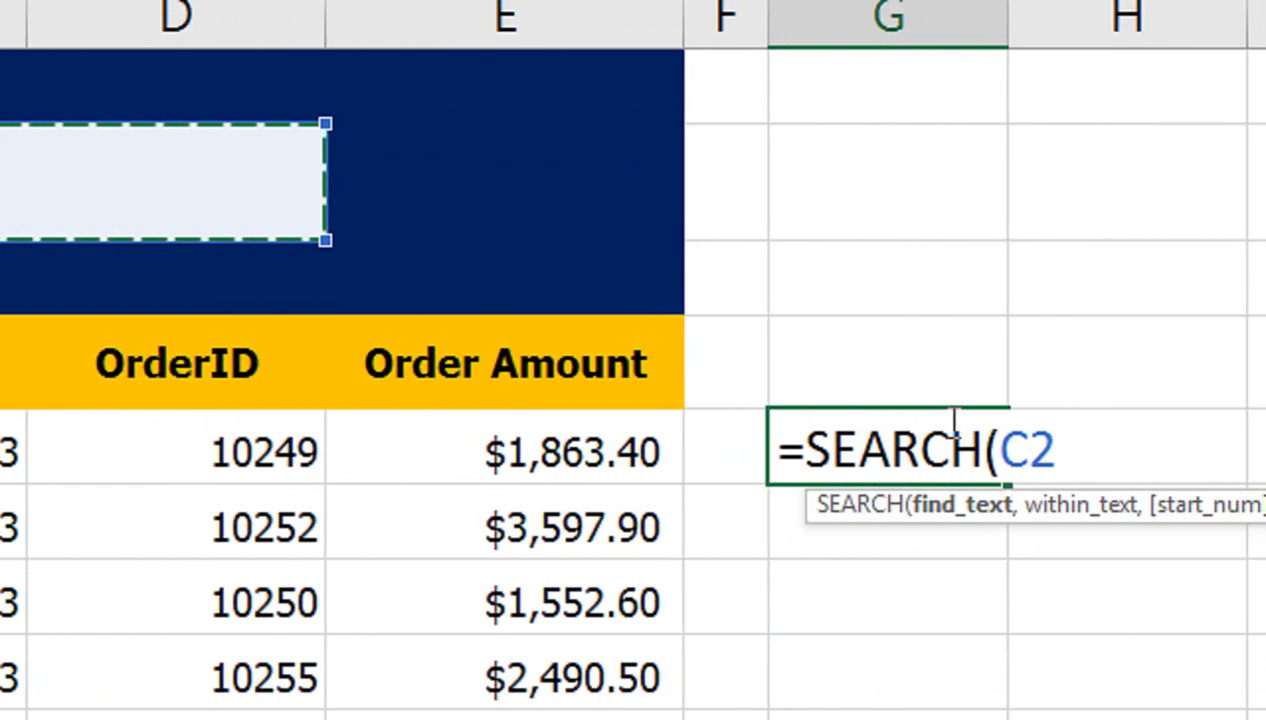
type(",")
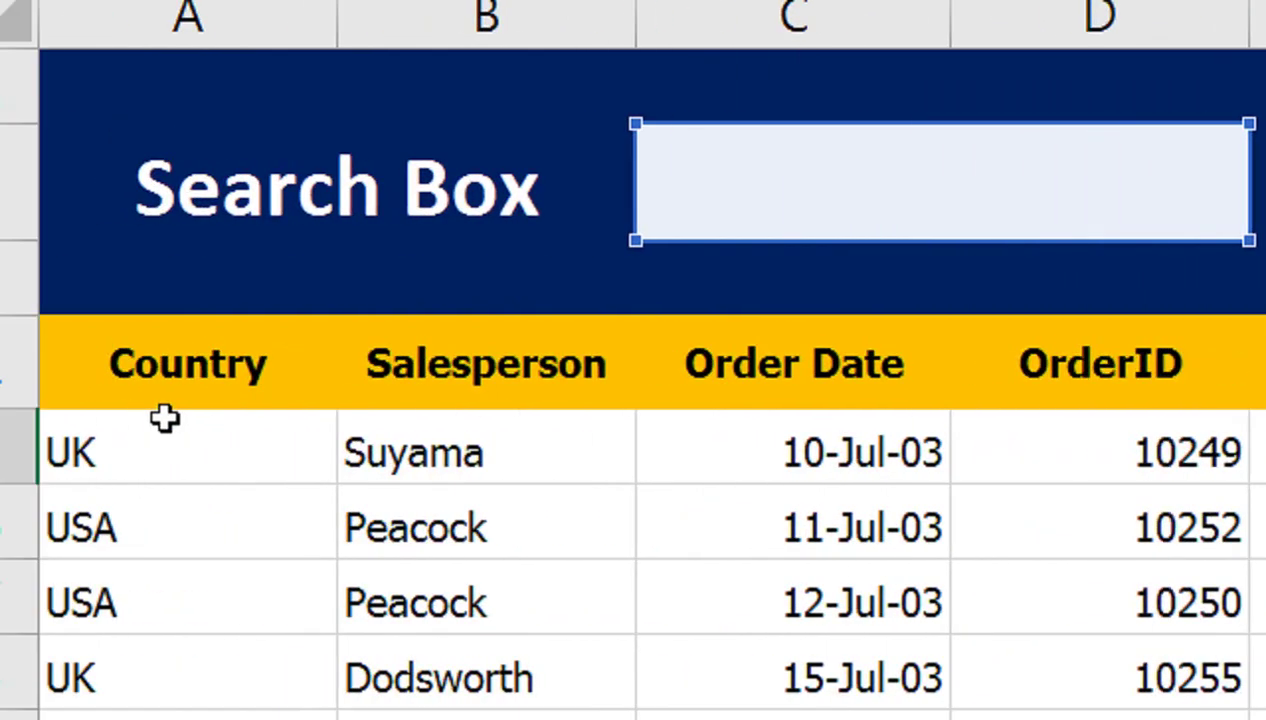
left_click(238, 434)
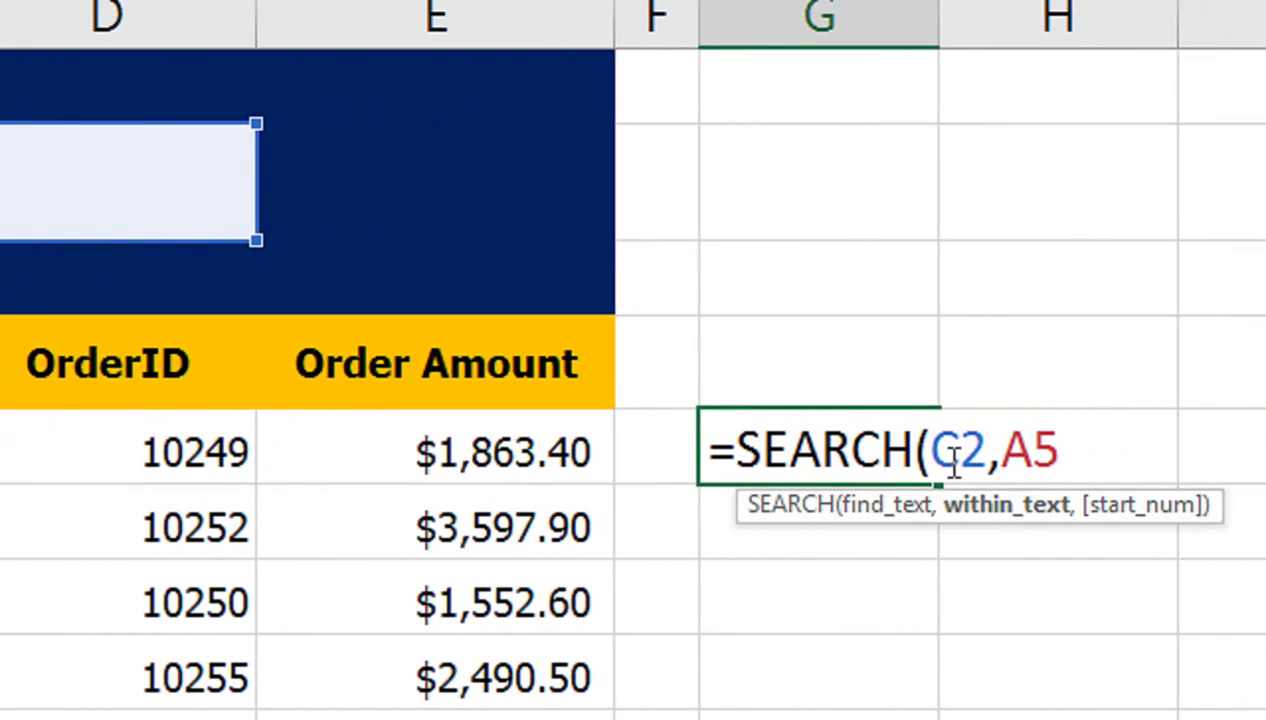
type(")")
left_click(957, 458)
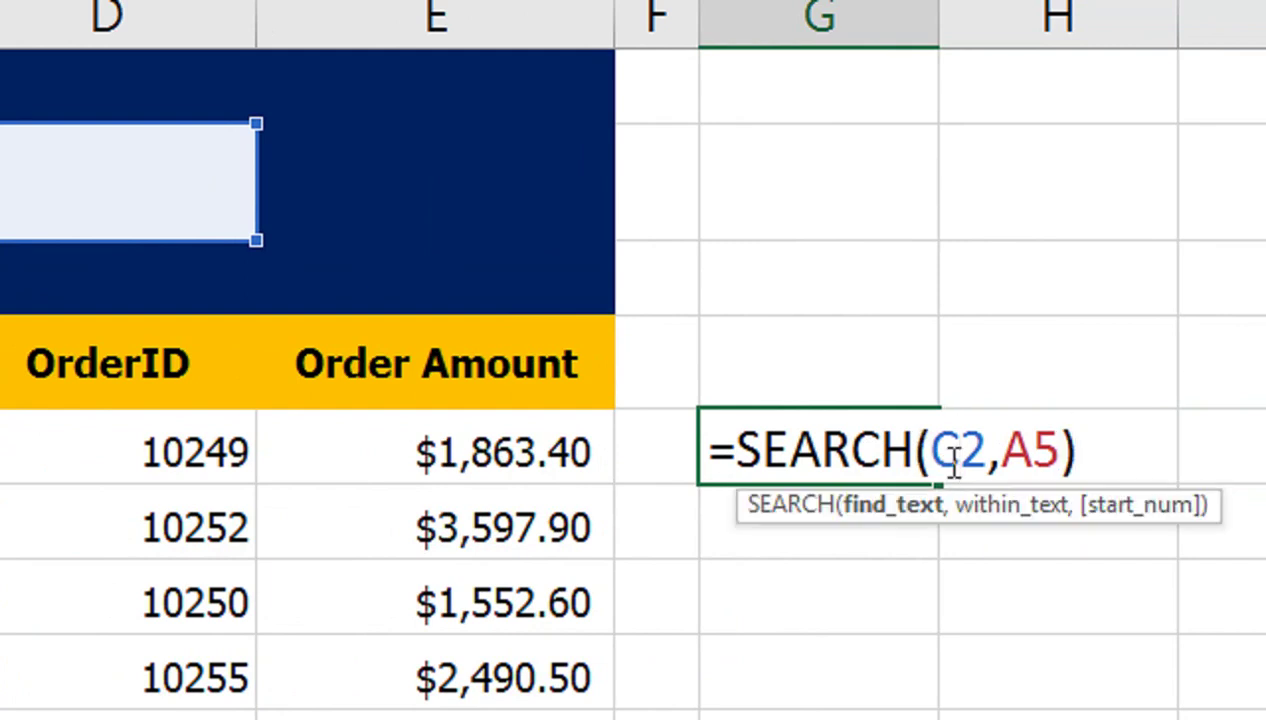
key("F4")
key("Return")
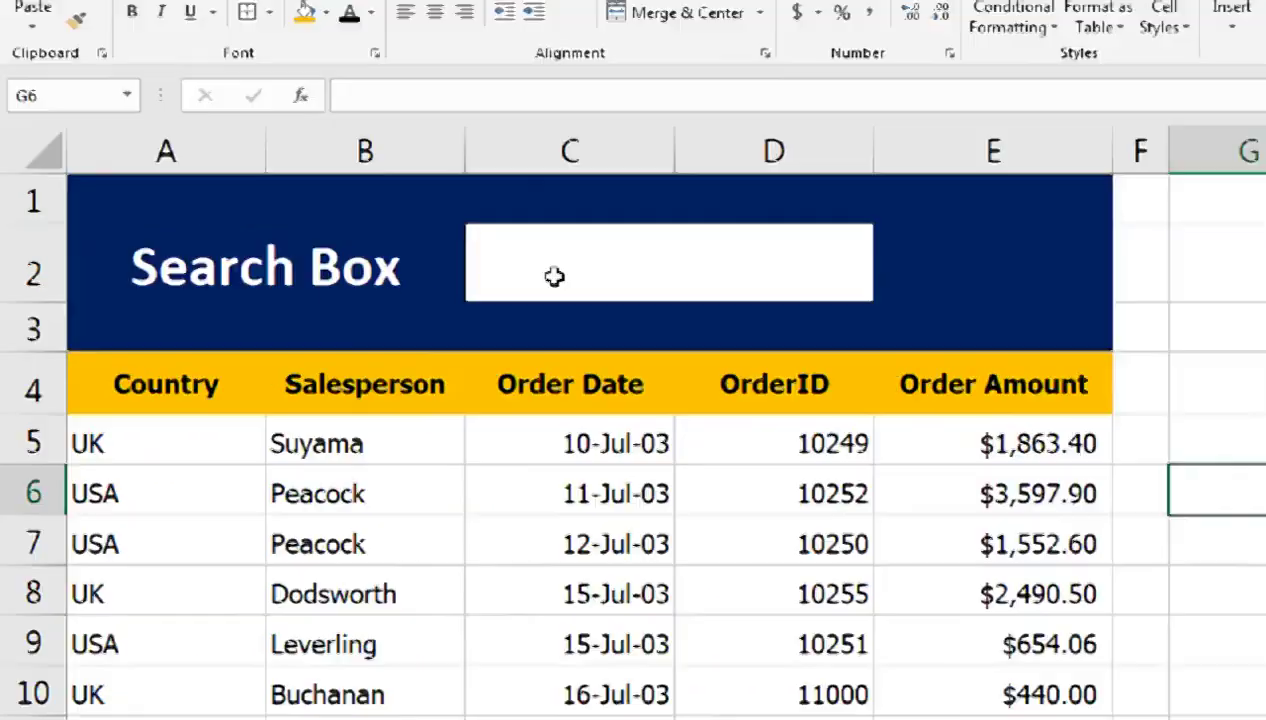
Step: Enter 'u' and then 'i' in the C2 search box, leaving G5 showing #VALUE!
left_click(415, 313)
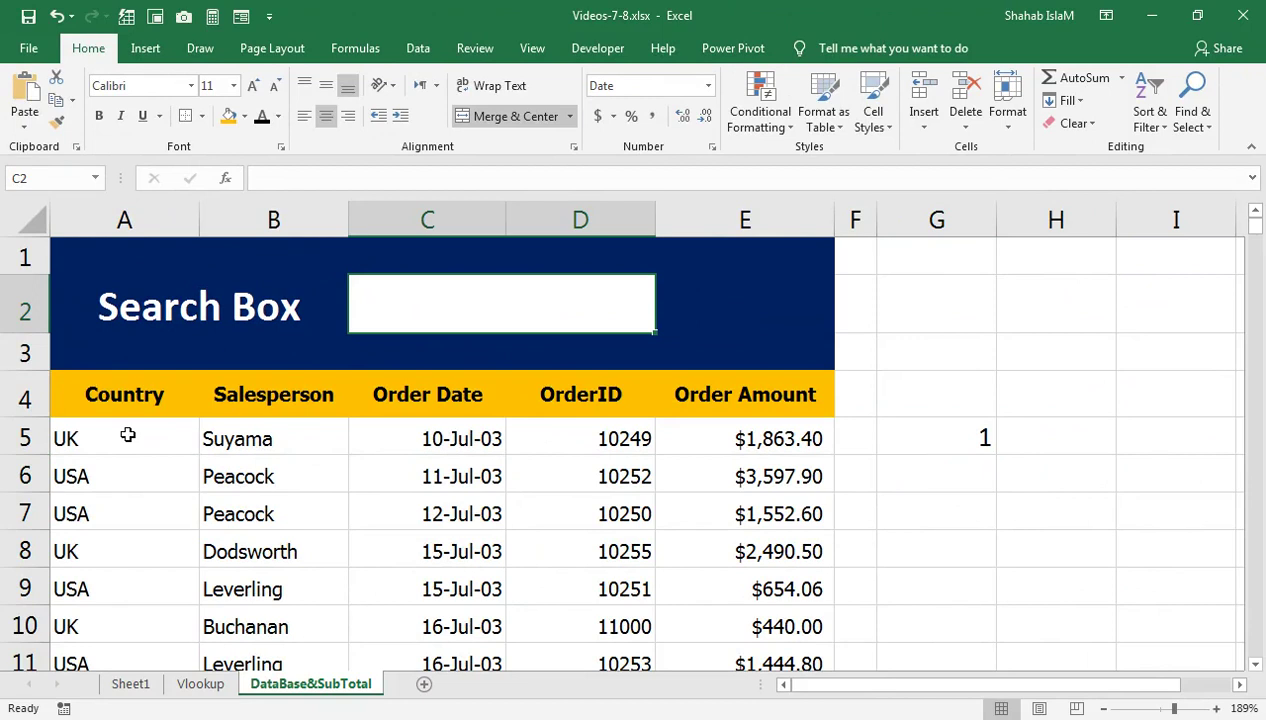
double_click(570, 312)
type("u")
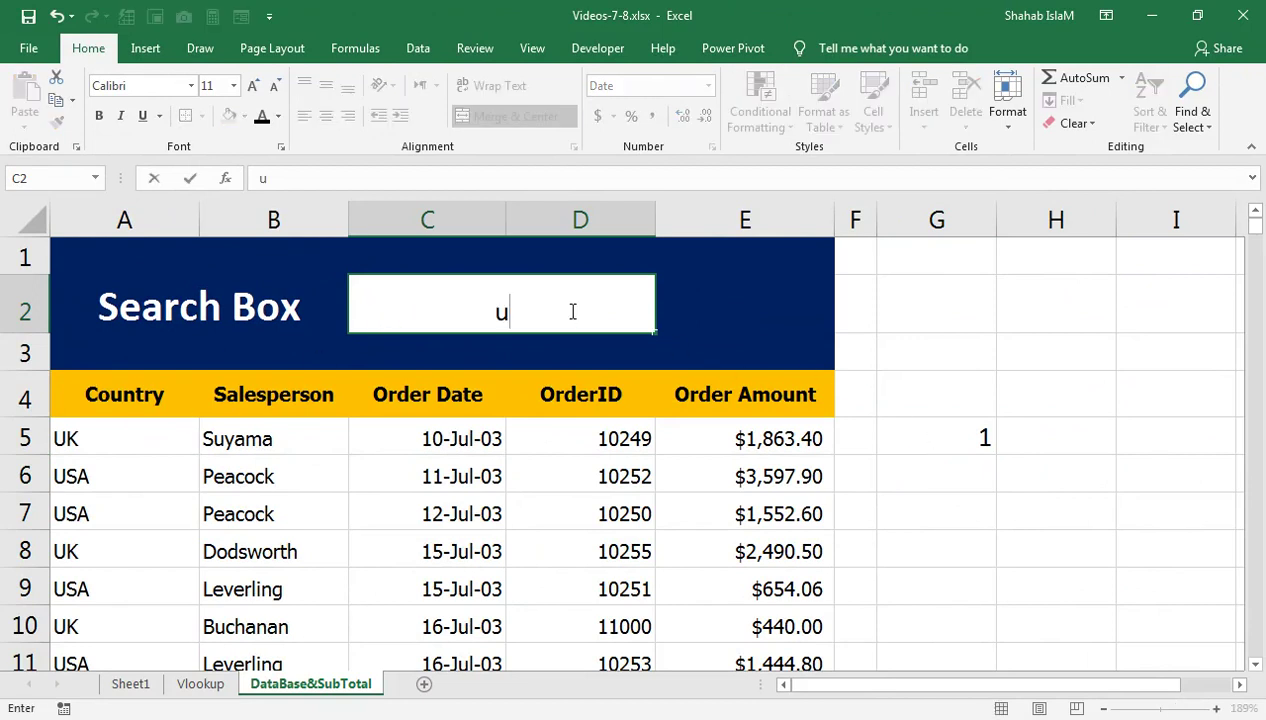
key("Return")
left_click(570, 310)
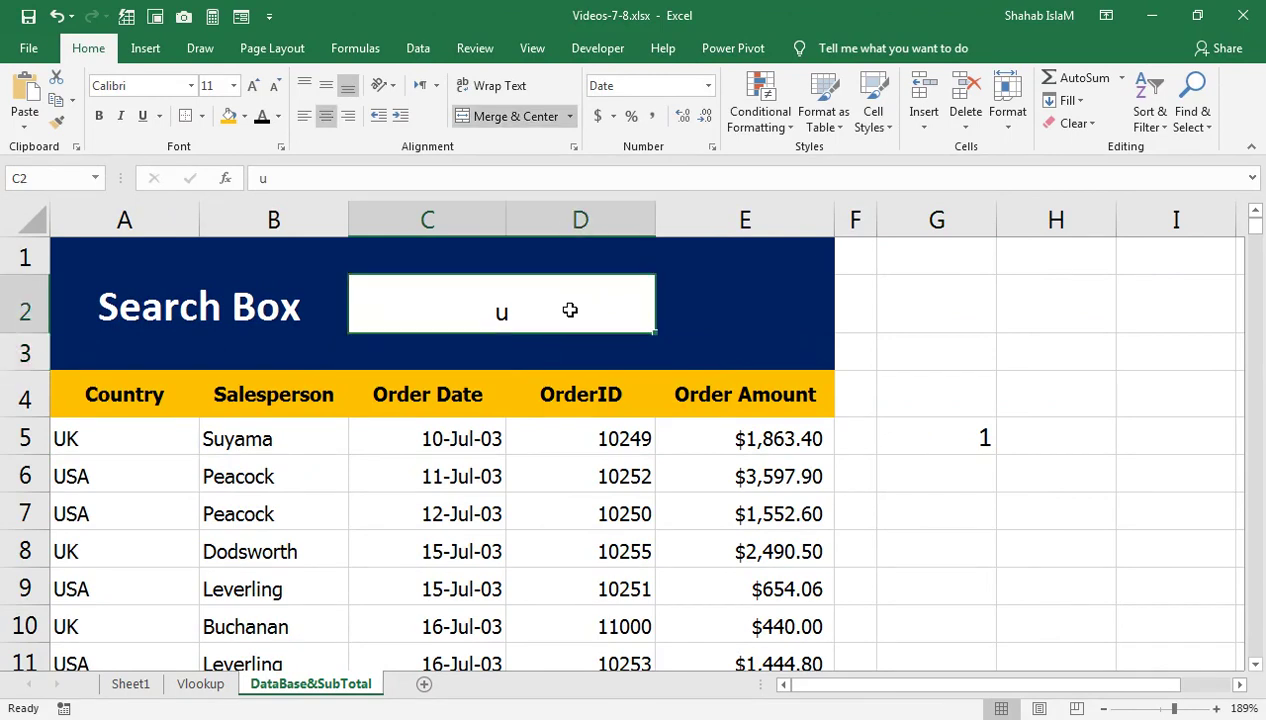
type("i")
key("Return")
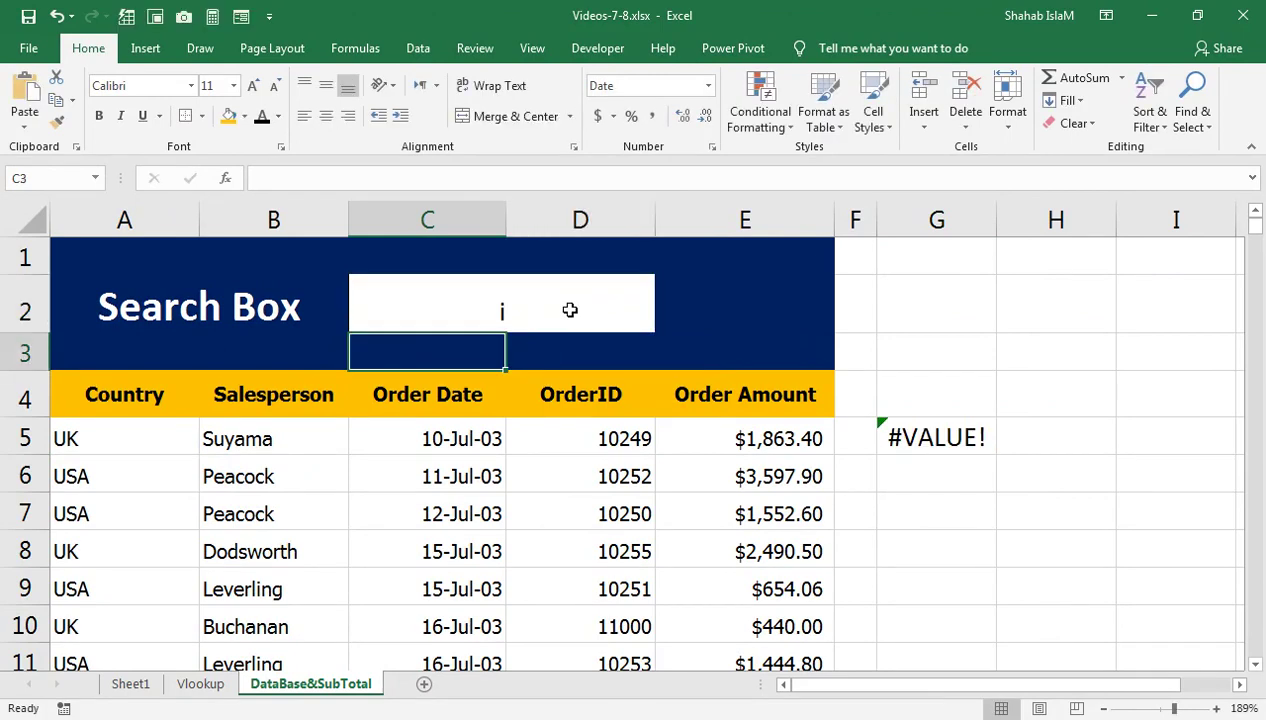
left_click(936, 435)
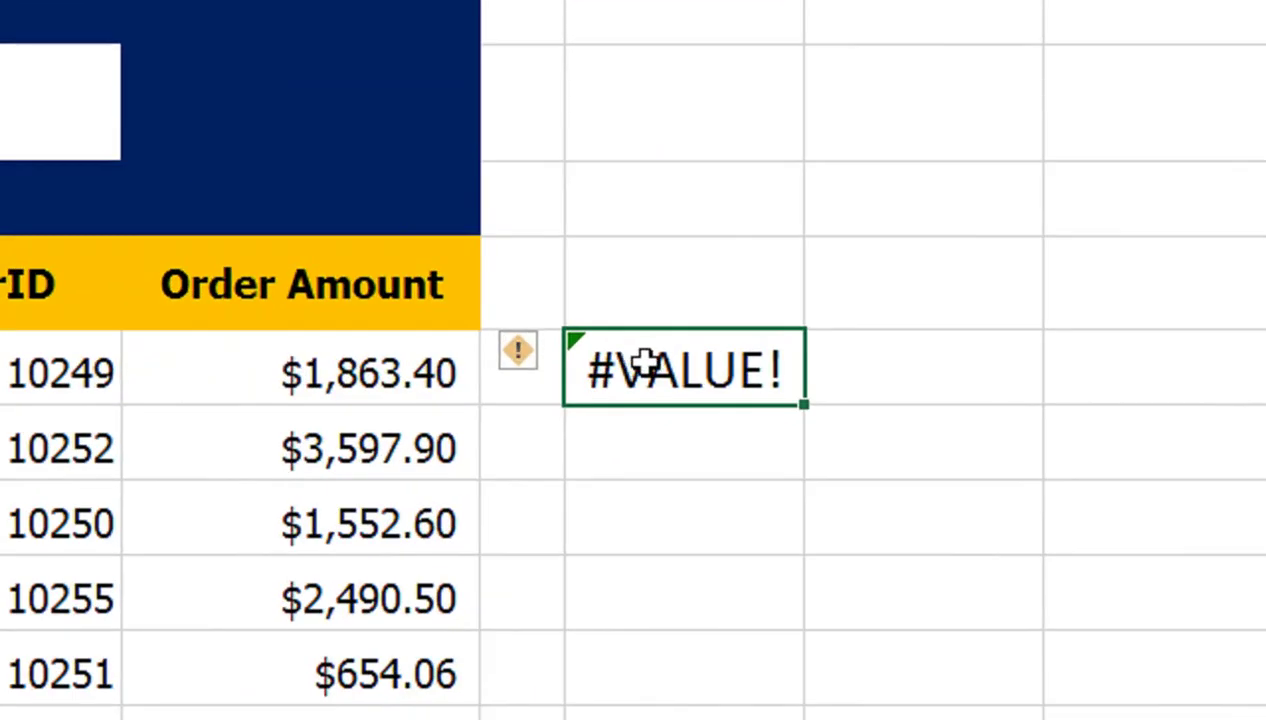
Step: Wrap G5's formula as =ISNUMBER(SEARCH($C$2,A5))
double_click(906, 436)
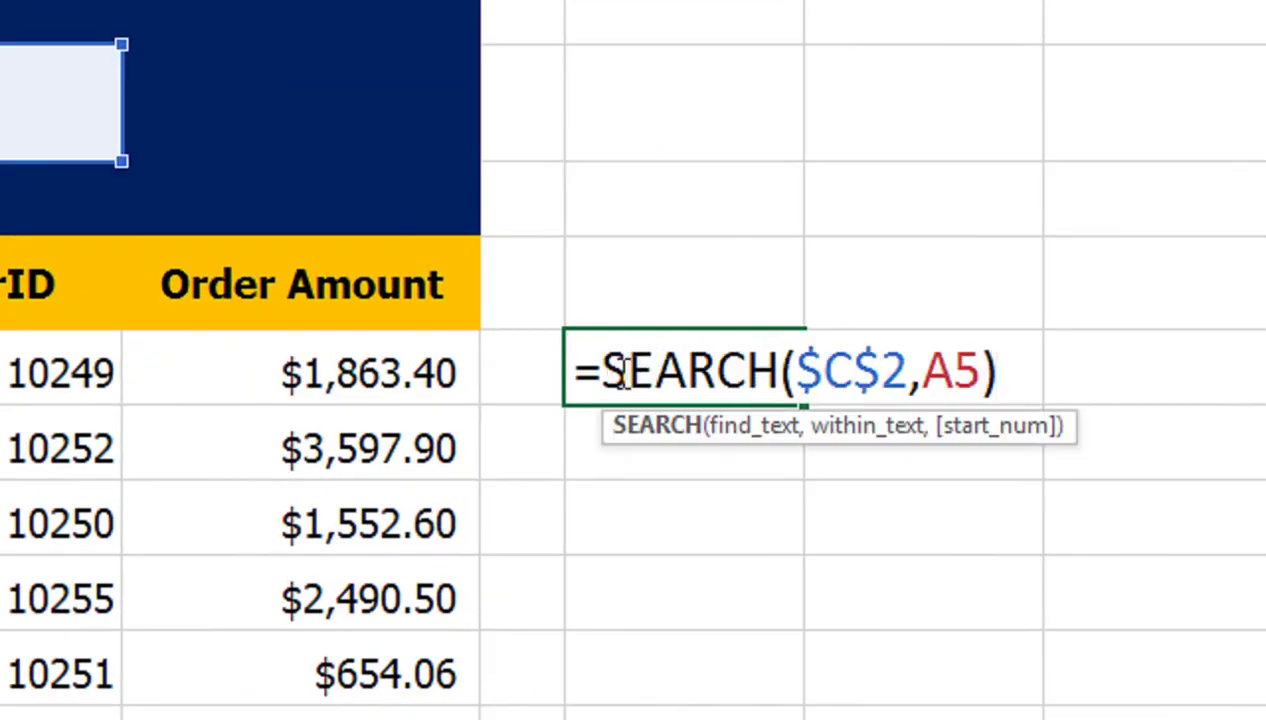
left_click(614, 372)
type("i")
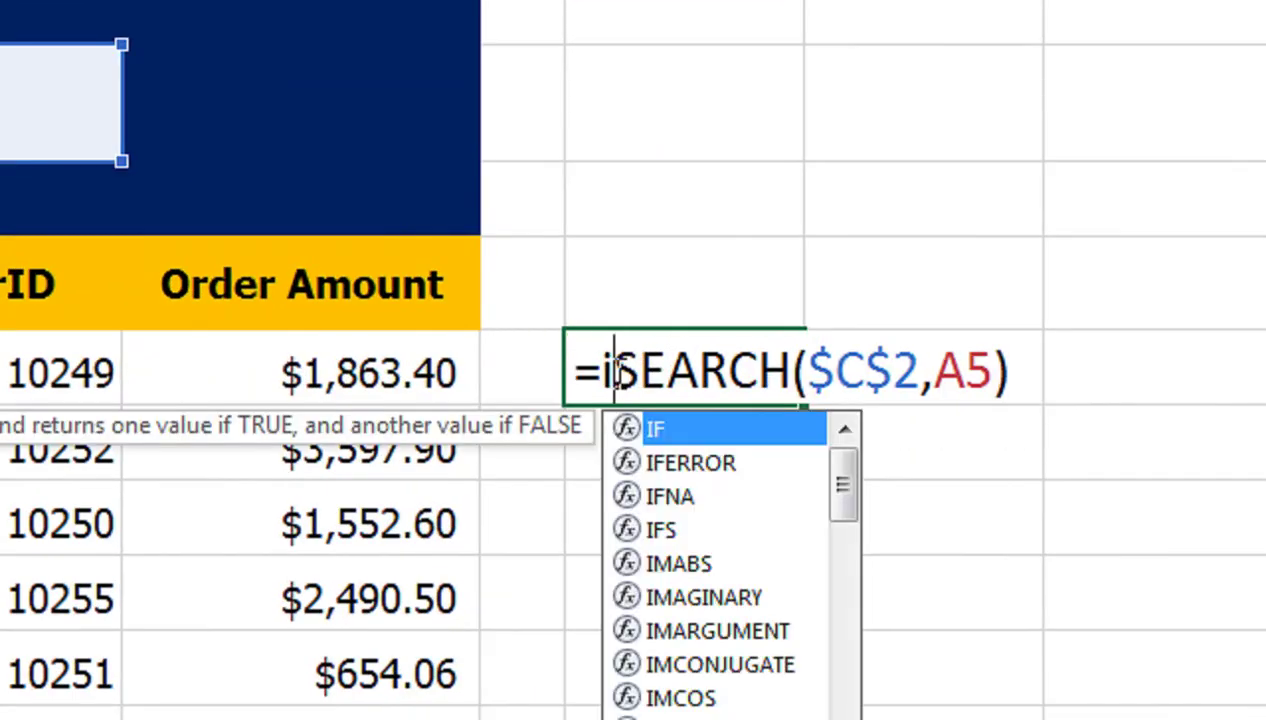
type("sn")
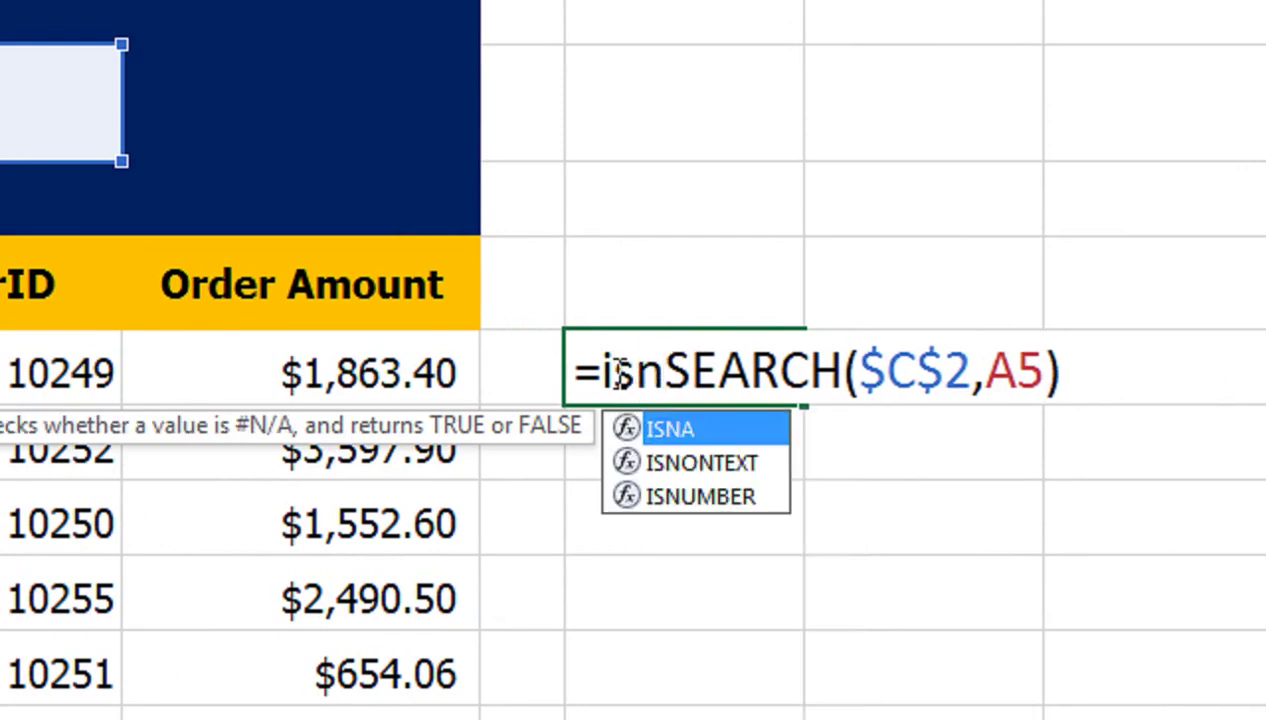
key("Down")
key("Down")
key("Tab")
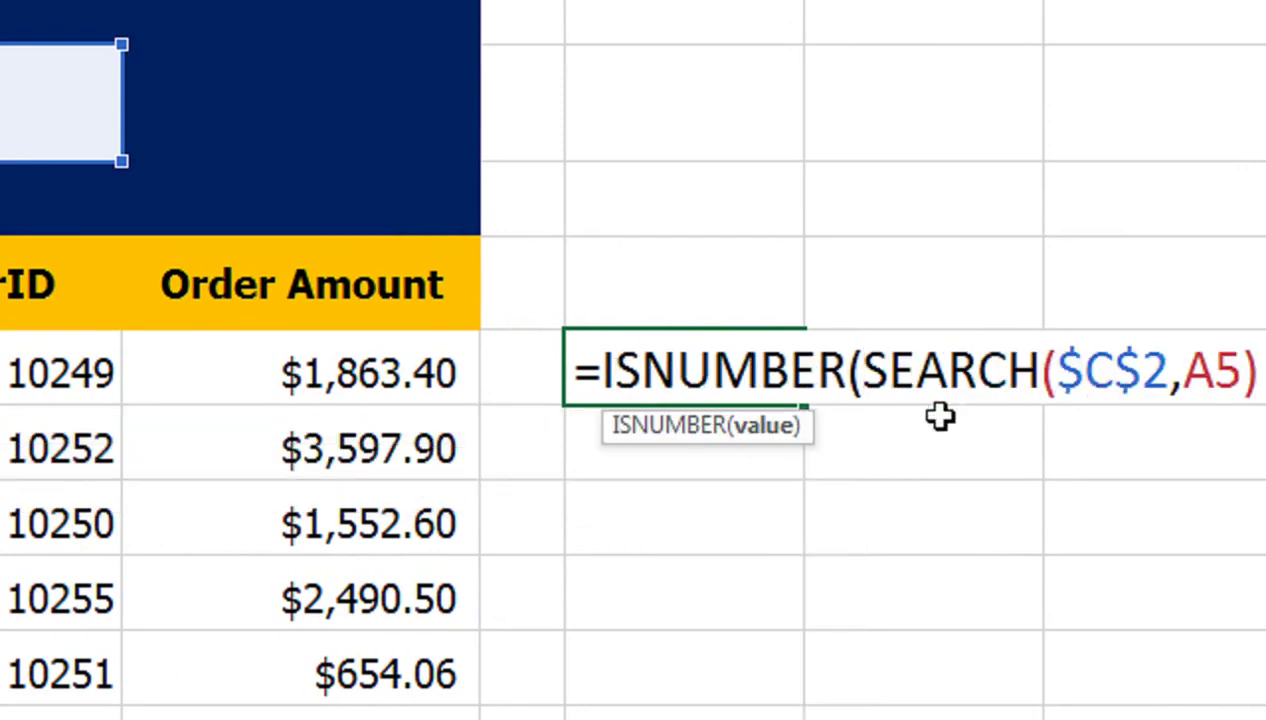
left_click(1190, 370)
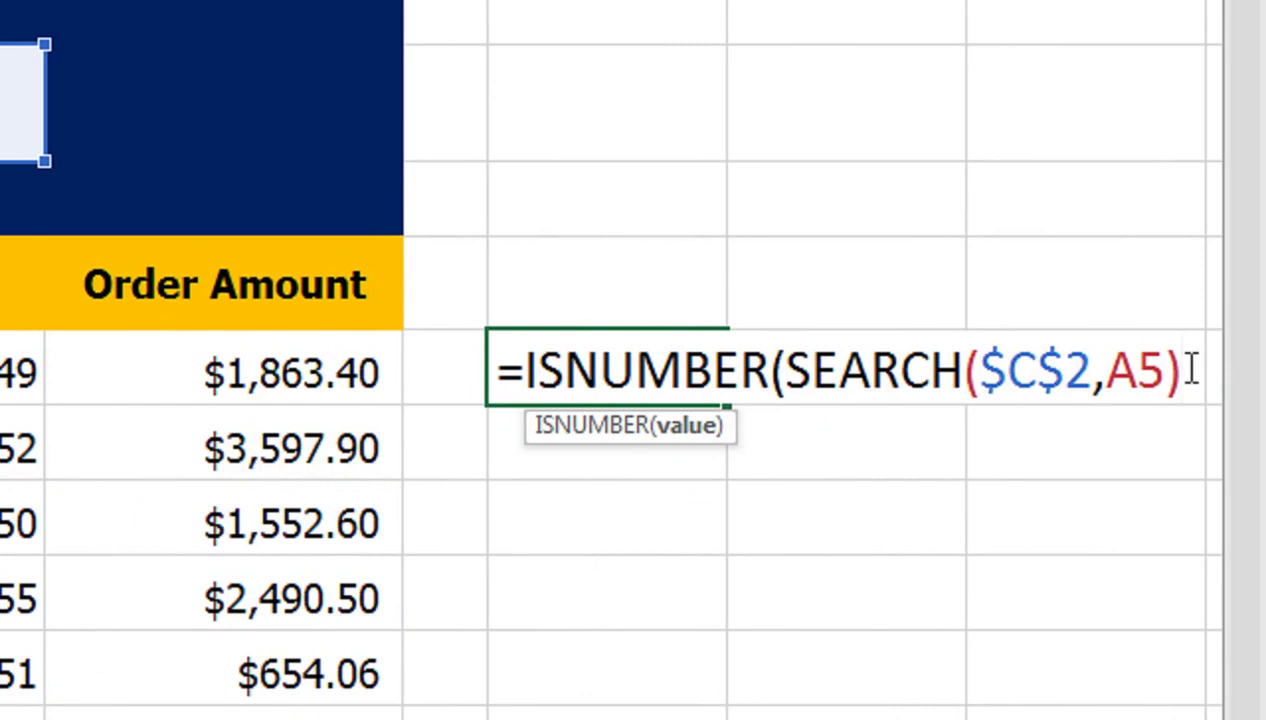
type(")")
key("Return")
key("Up")
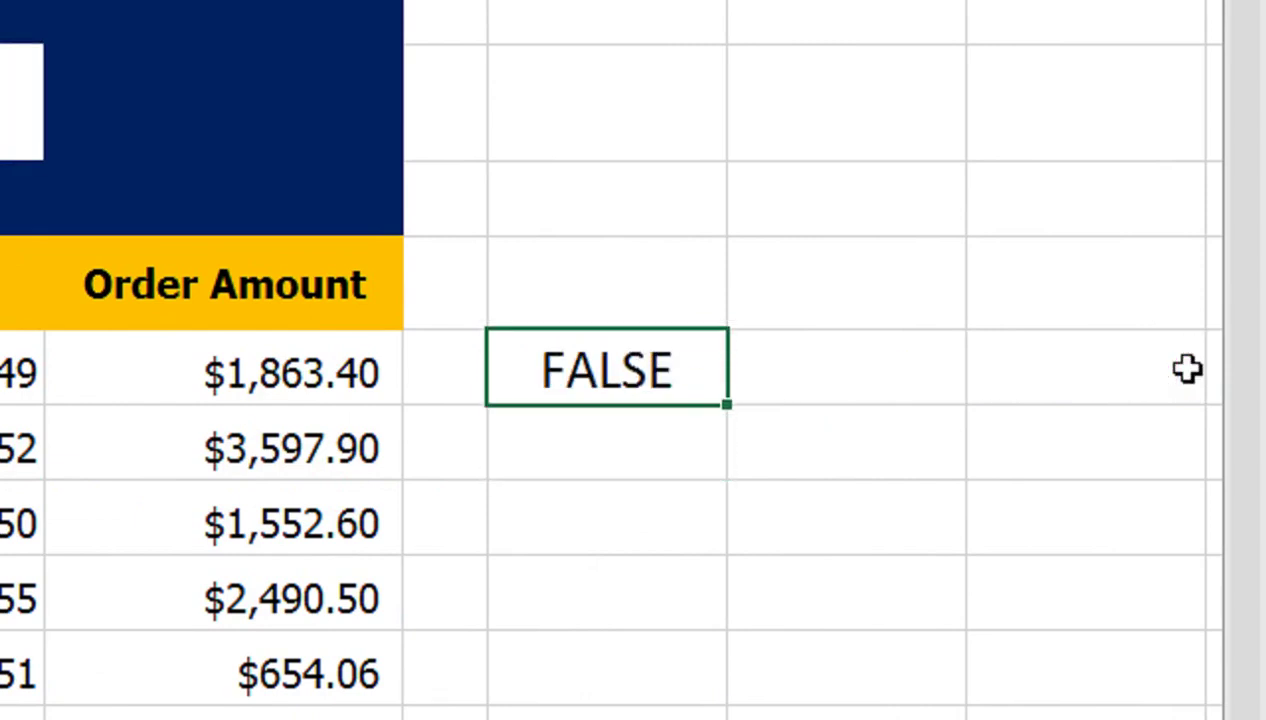
Step: Test the search box empty, then with 'r' and 'u', and clear C2 again
left_click(318, 183)
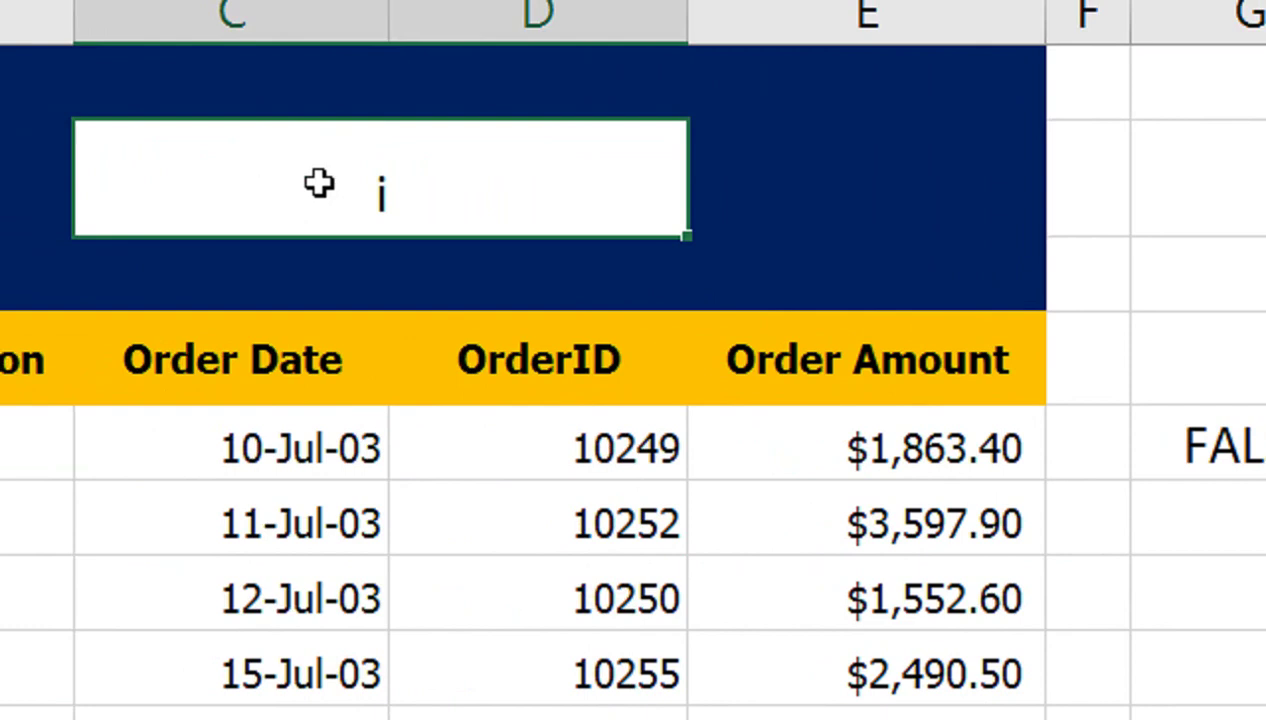
key("BackSpace")
key("ctrl+Return")
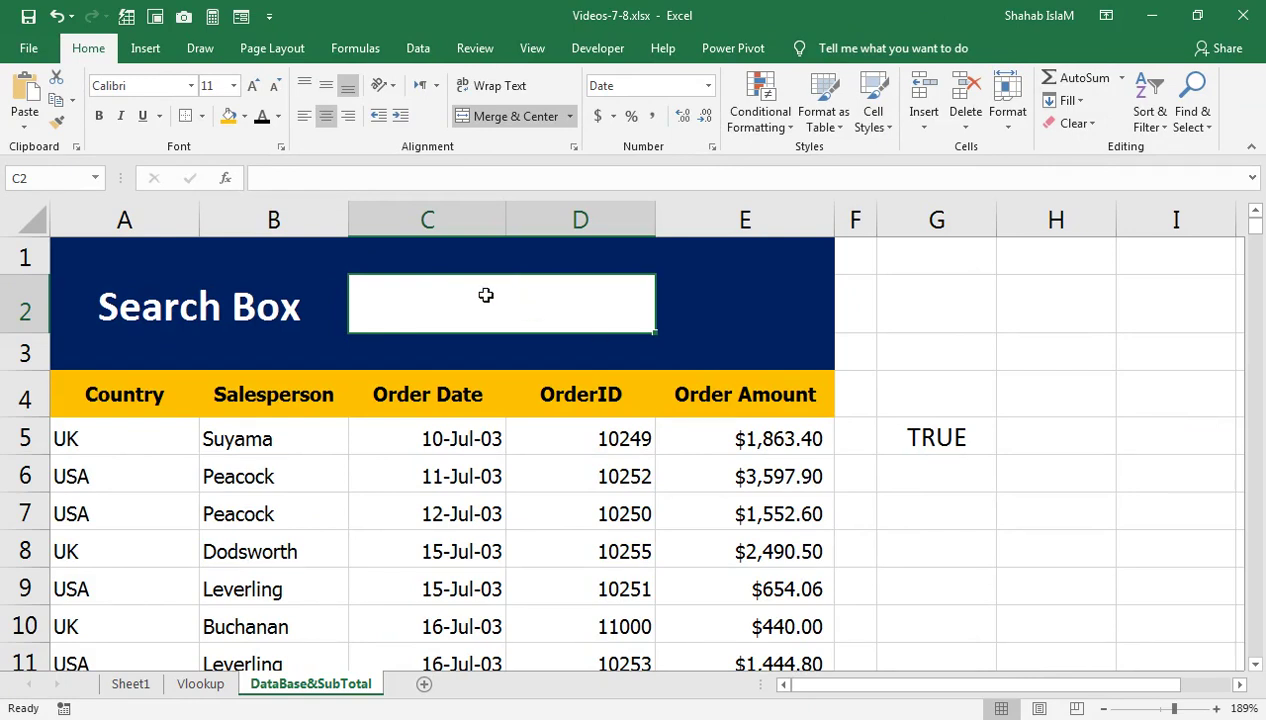
type("r")
left_click(534, 510)
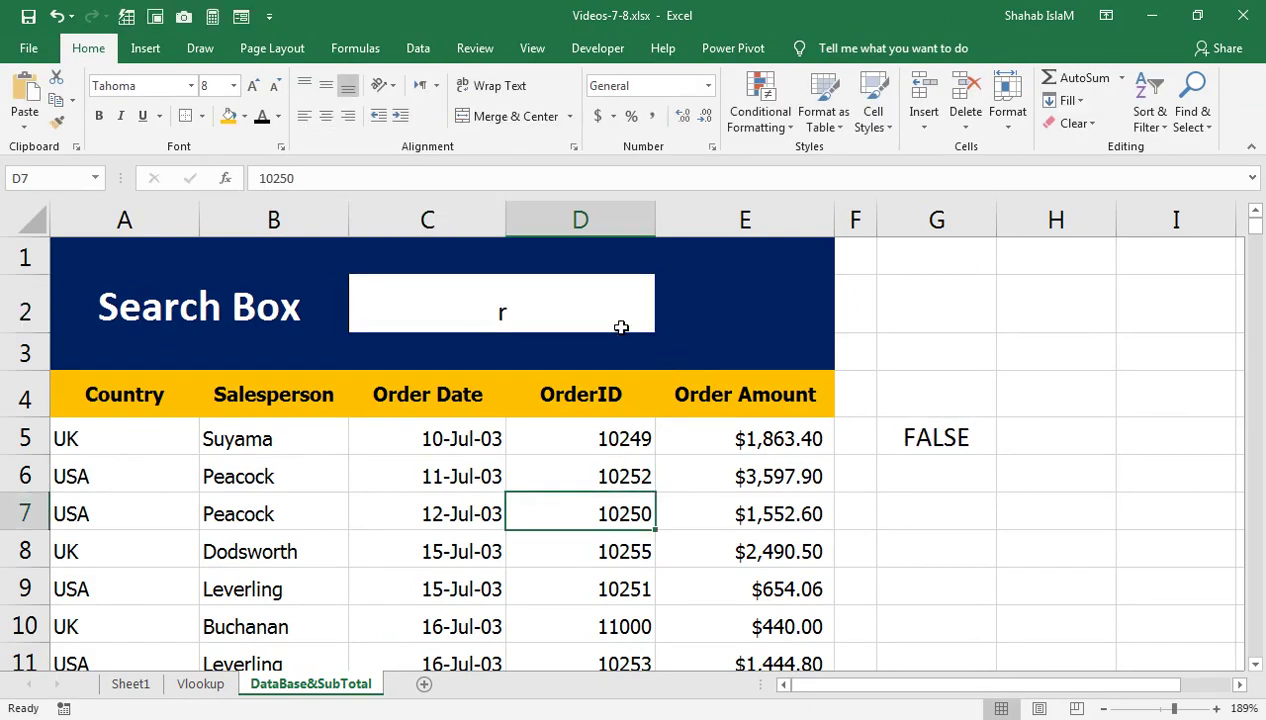
left_click(562, 304)
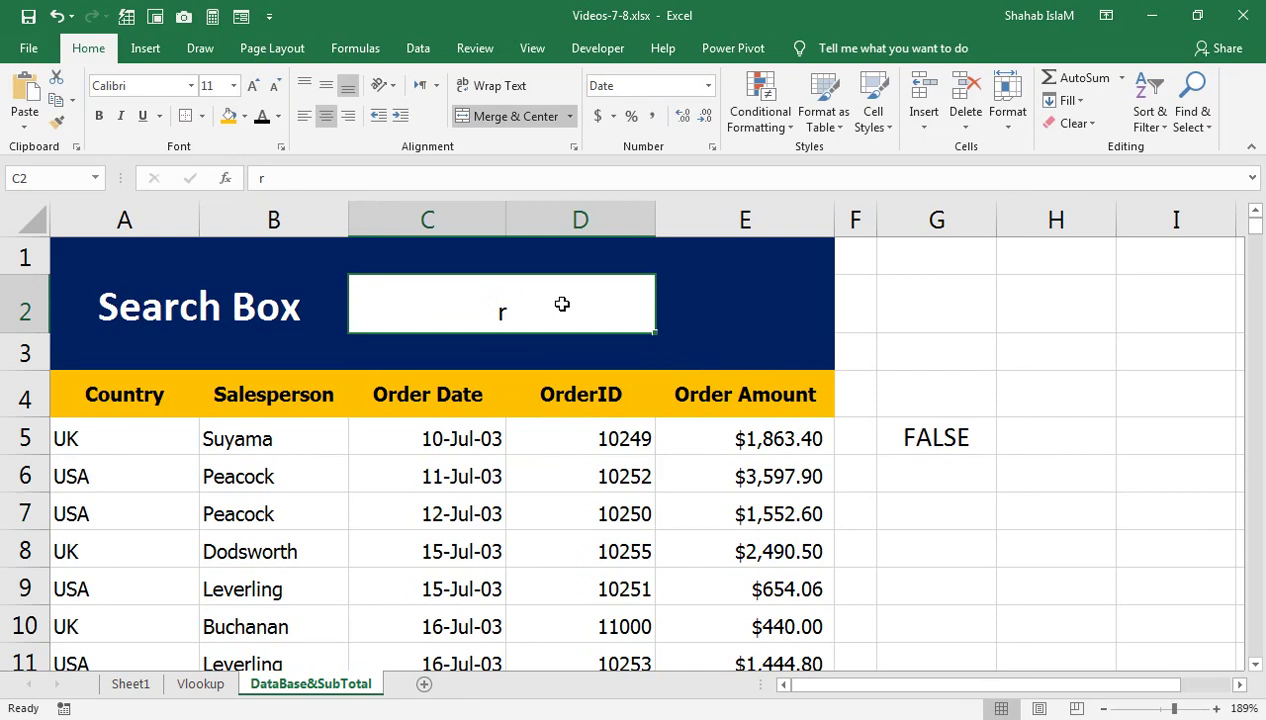
type("u")
left_click(540, 405)
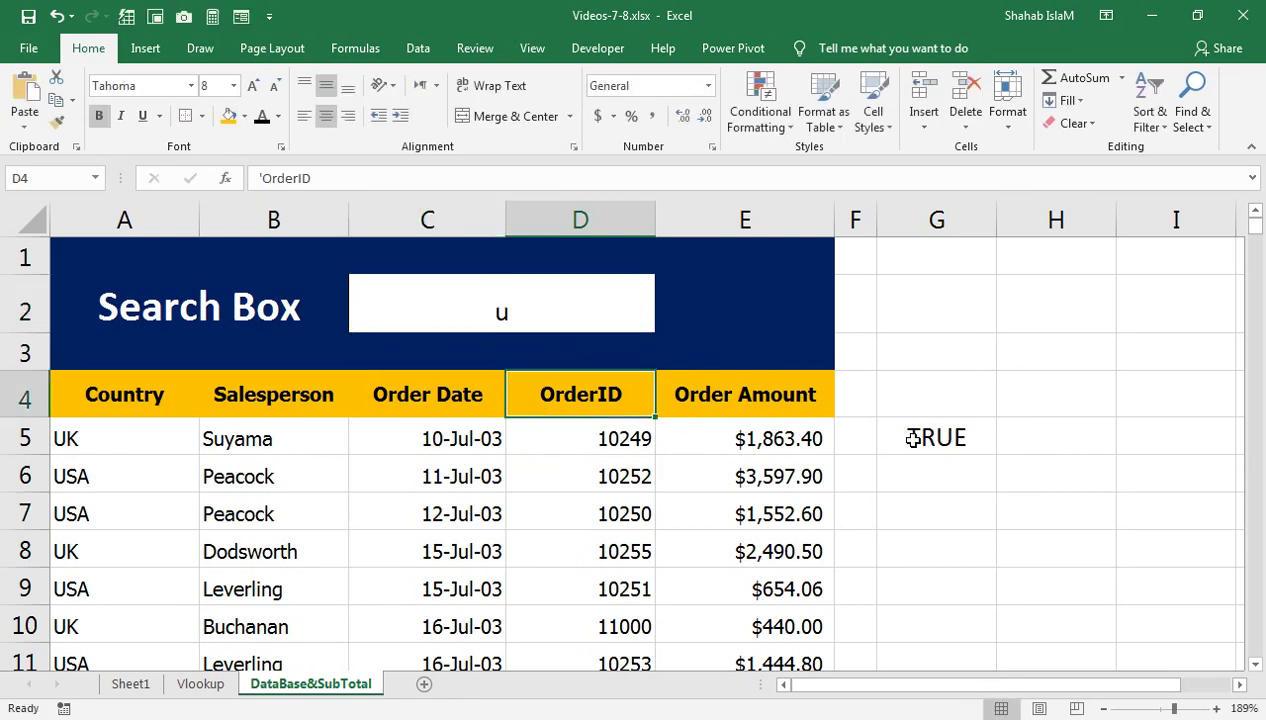
left_click(520, 298)
key("Delete")
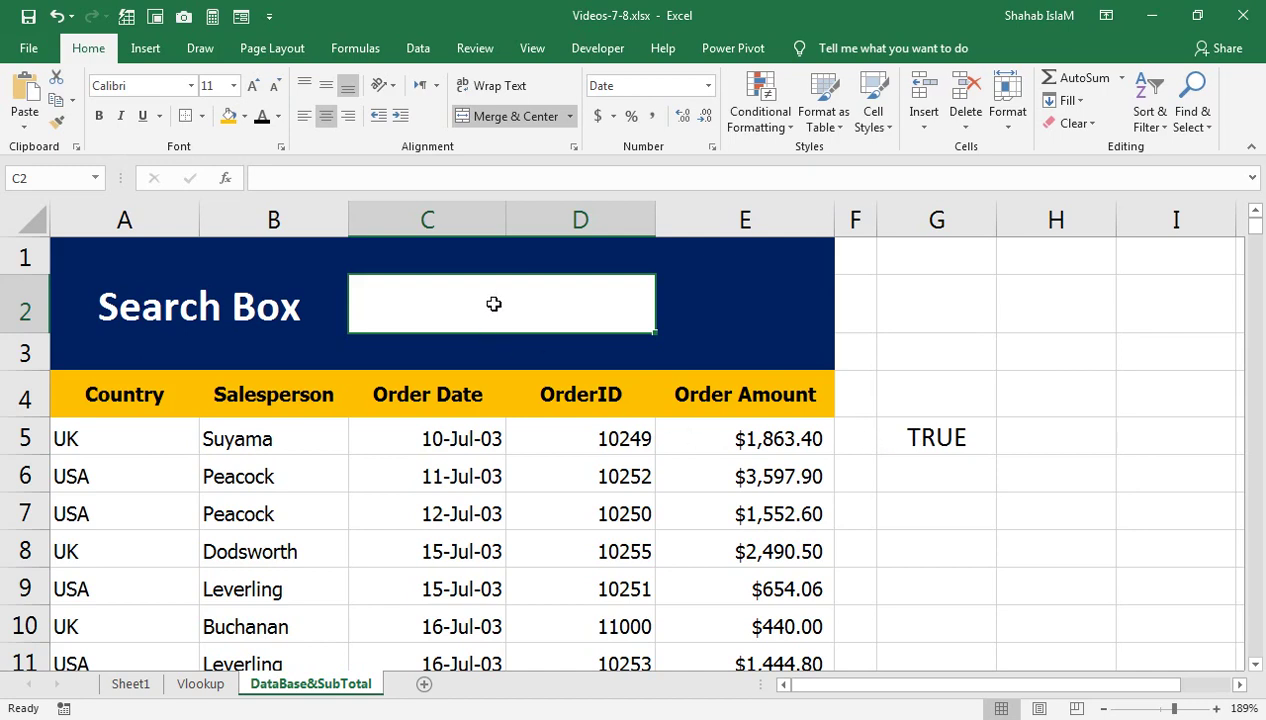
left_click(903, 397)
Step: Enter =C2<>"" in G4 to check the search box isn't empty
type("=")
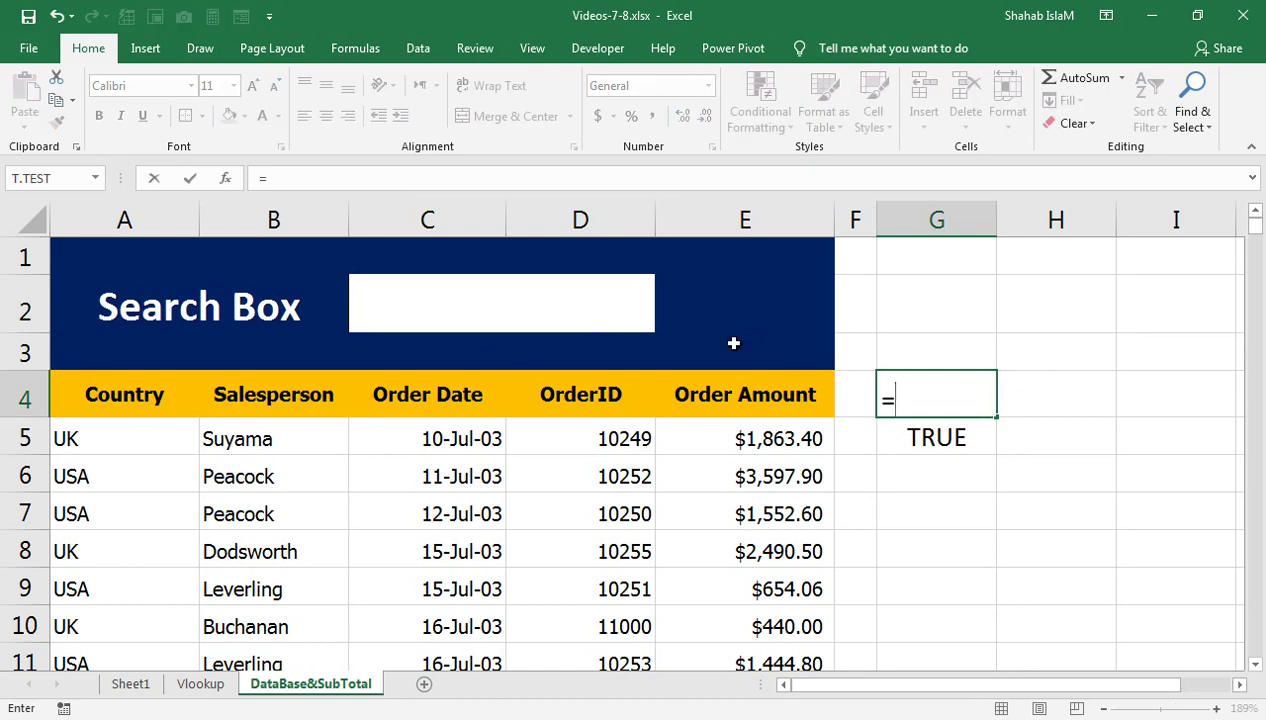
left_click(610, 315)
type("<>\"\"")
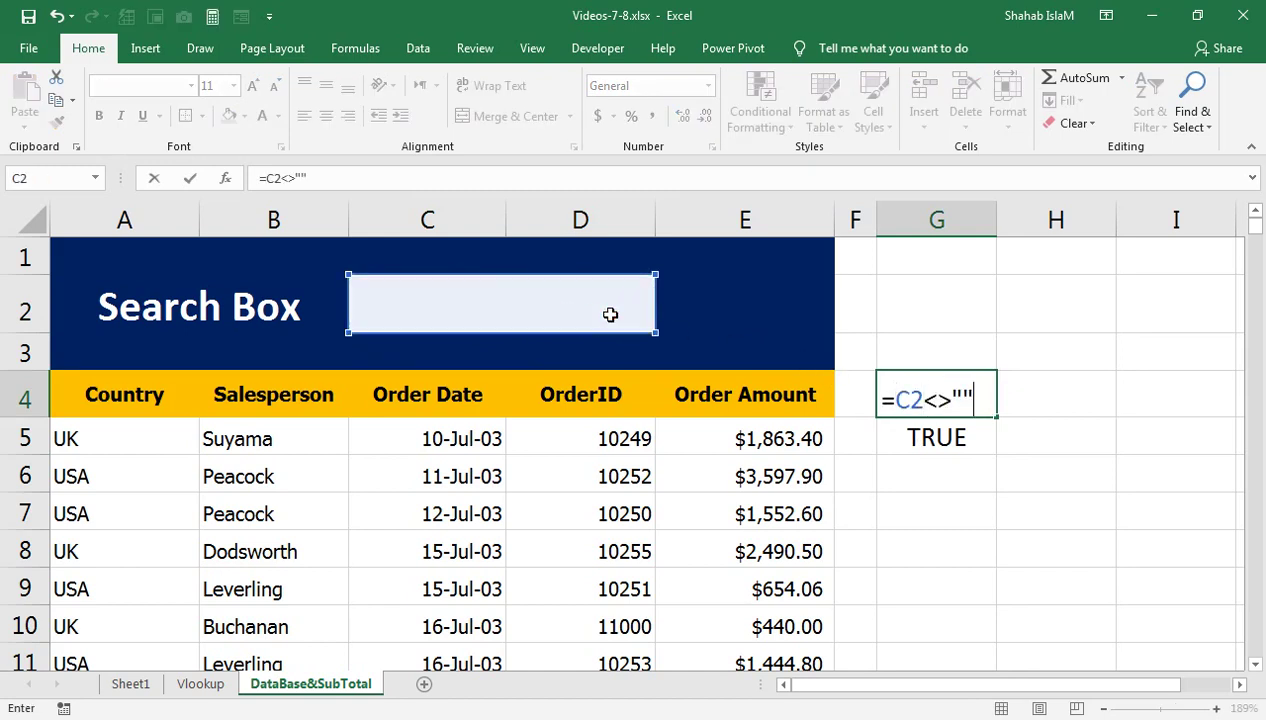
key("Right")
key("Return")
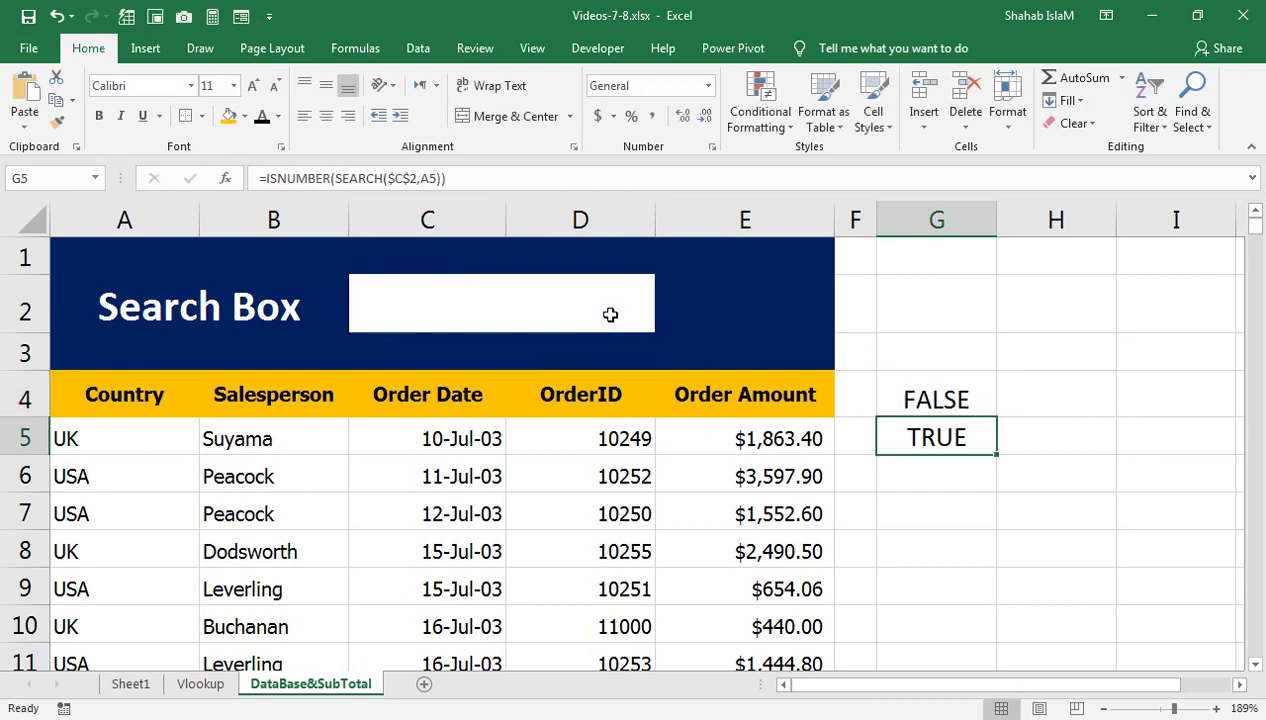
Step: Test the search box with 12 and then 'k', making both checks TRUE
key("Up")
key("Left")
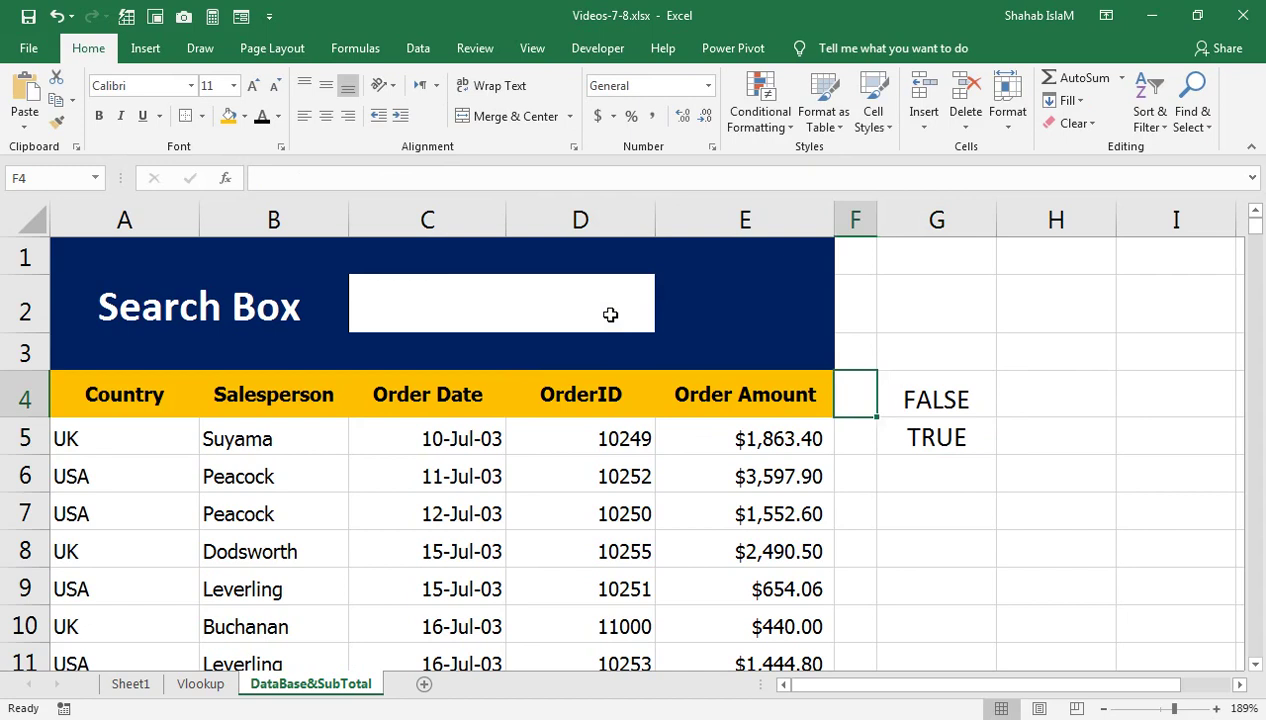
key("Left")
key("Left")
key("Up")
key("Up")
type("12")
key("Return")
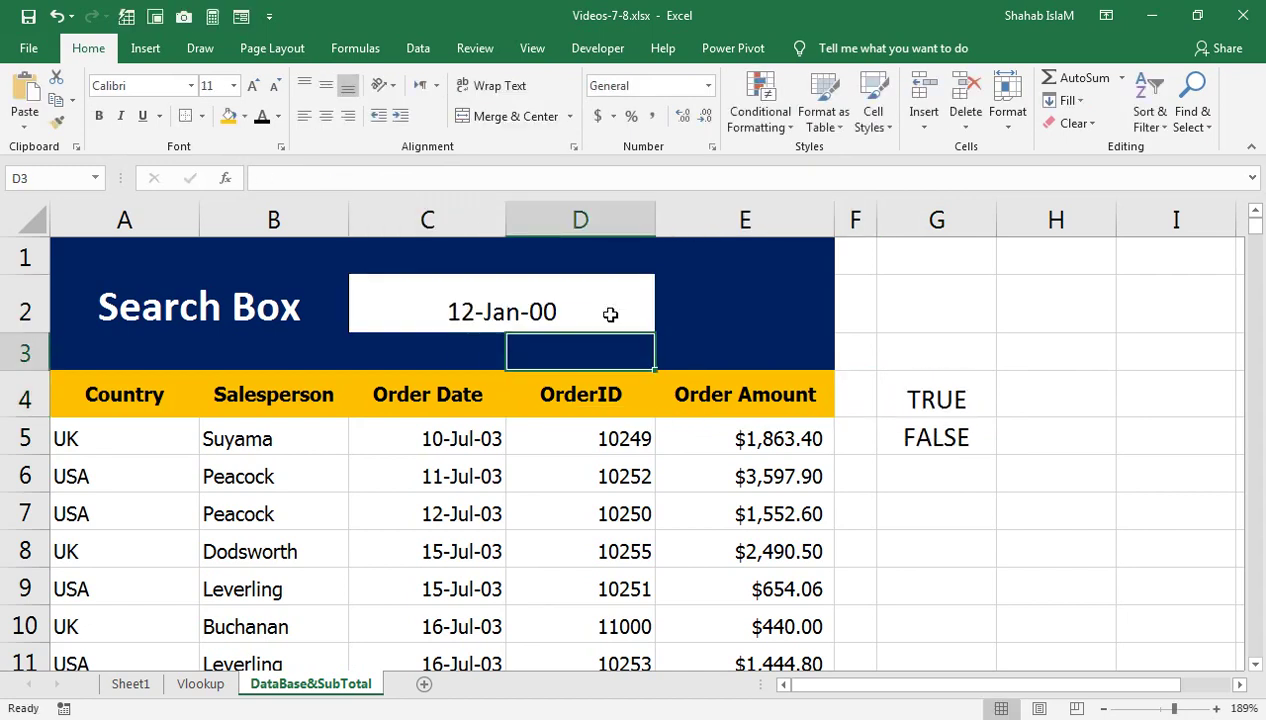
key("Up")
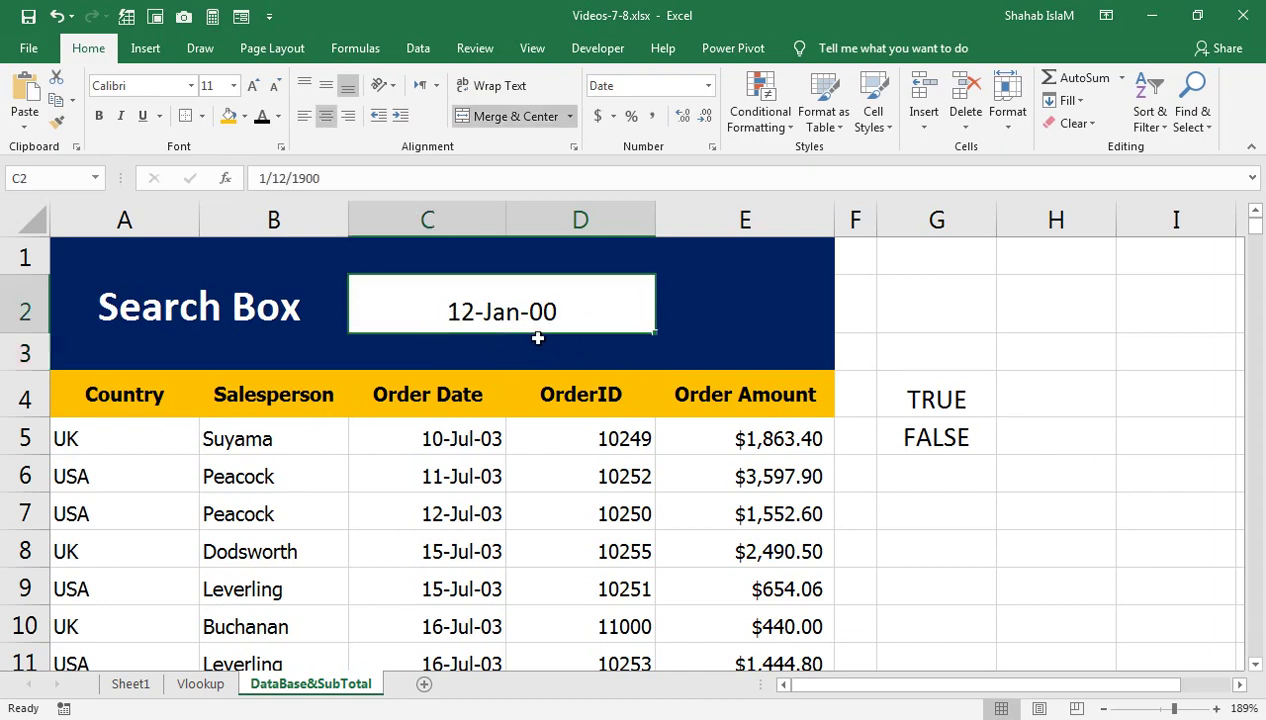
type("k")
left_click(555, 460)
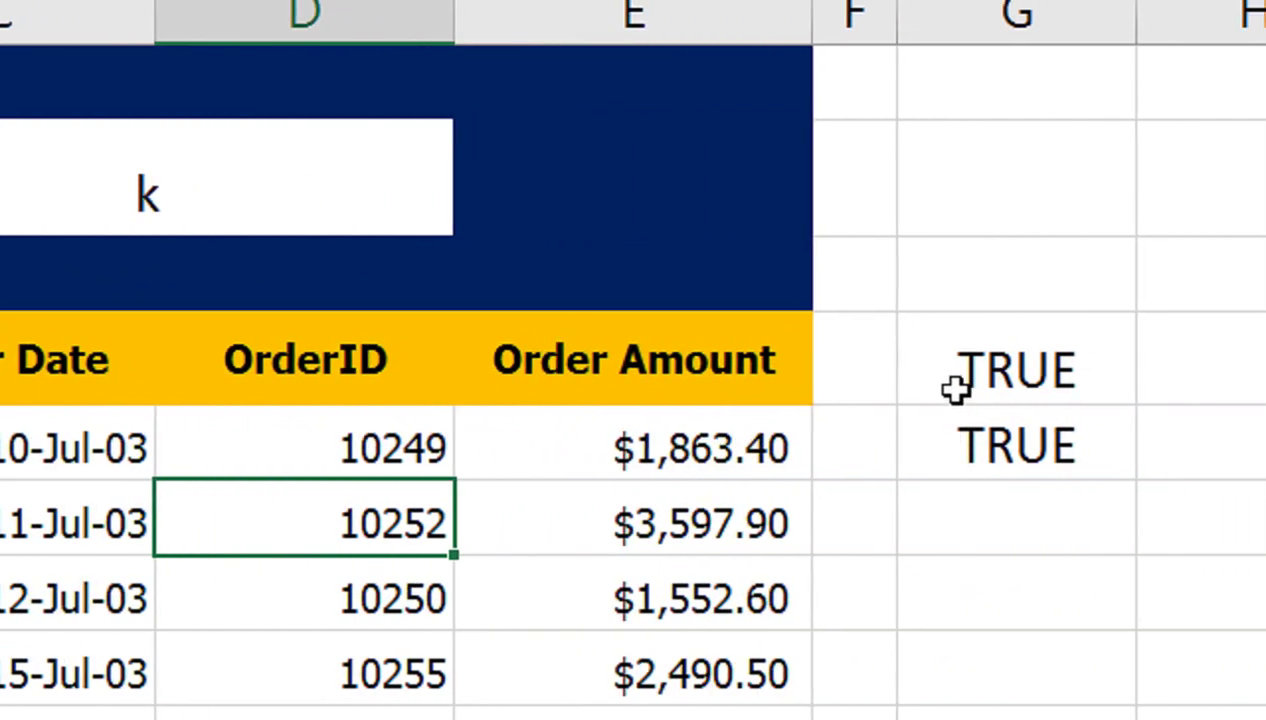
left_click(950, 375)
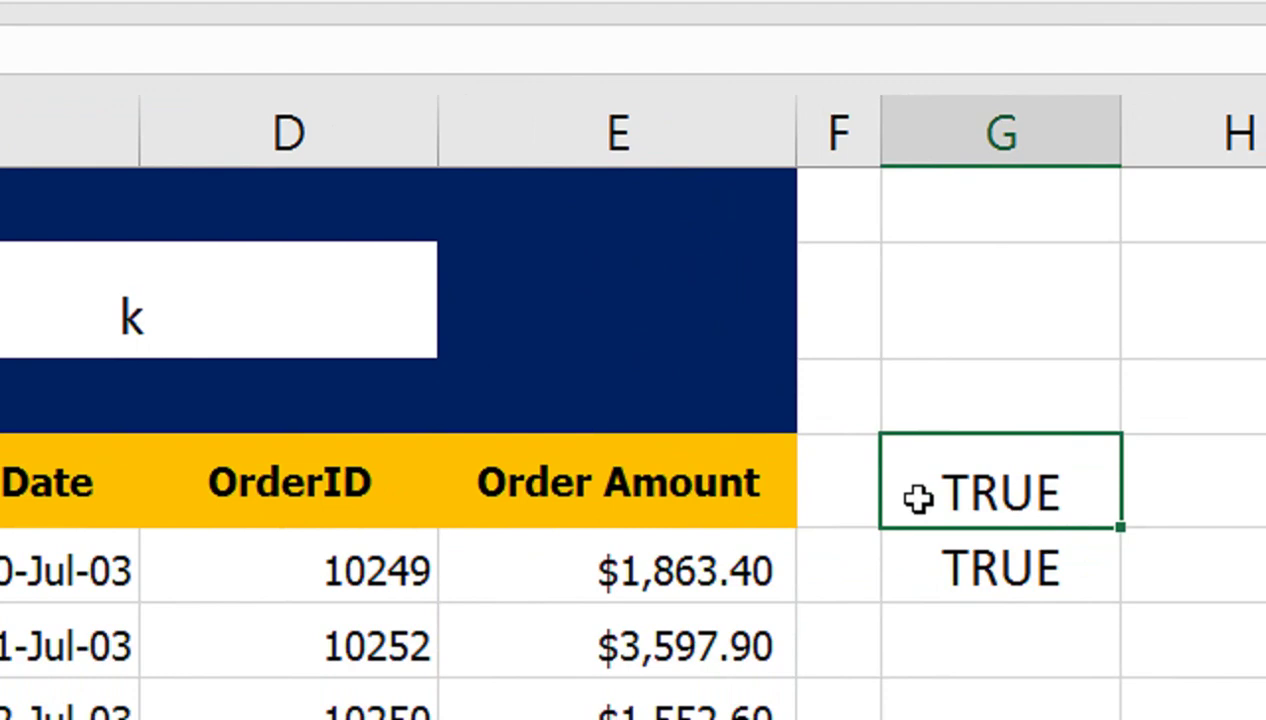
Step: Rewrite the check as =AND(C2<>"",ISNUMBER(SEARCH($C$2,A5))), accepting Excel's correction
double_click(918, 498)
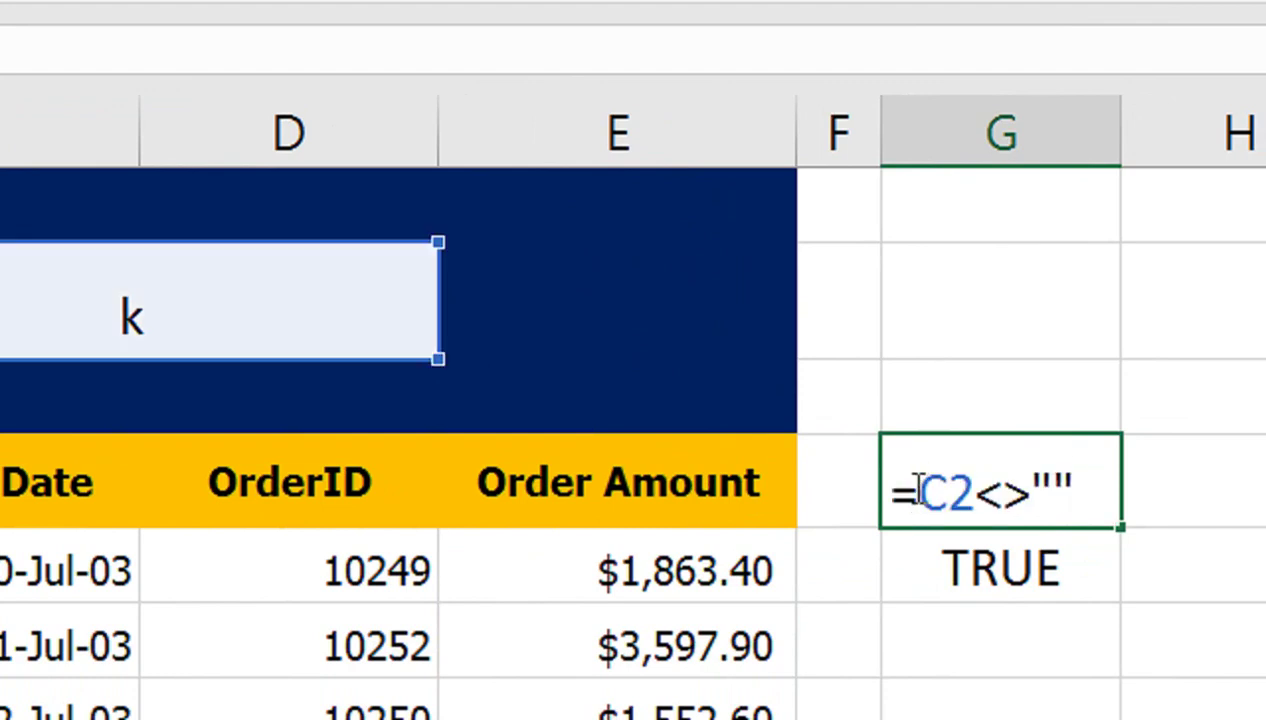
type("a")
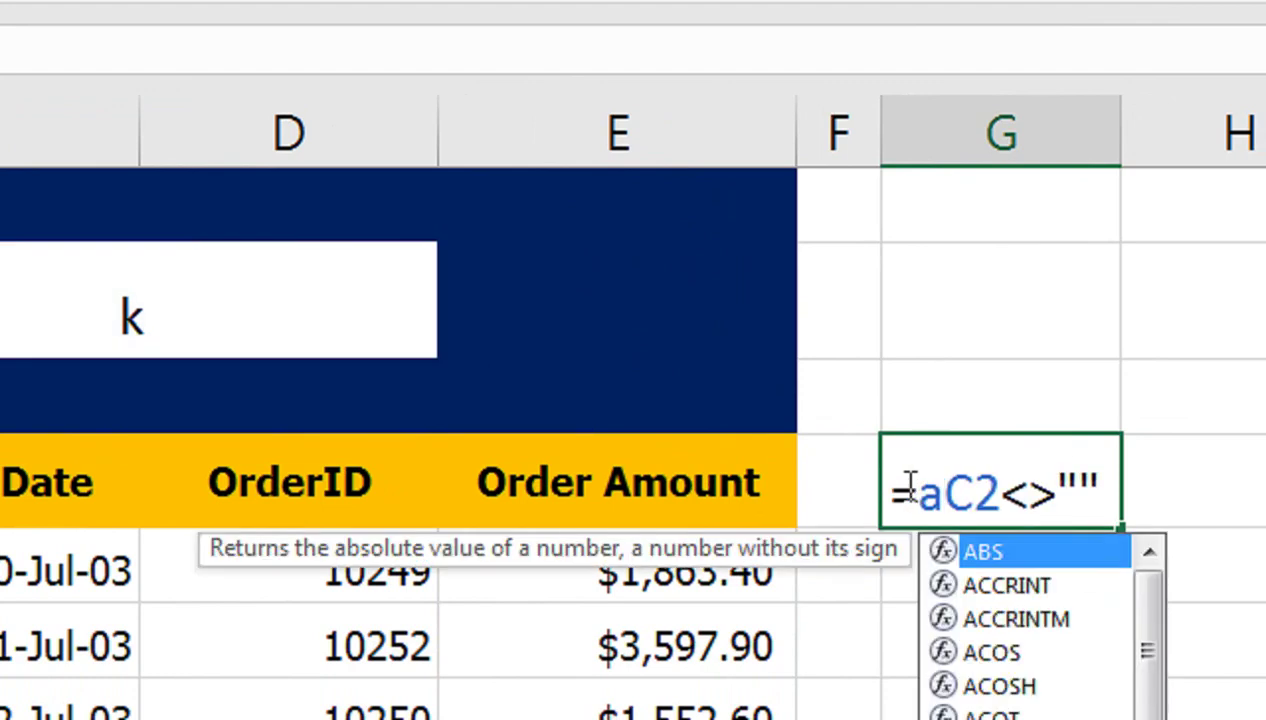
type("n")
key("Tab")
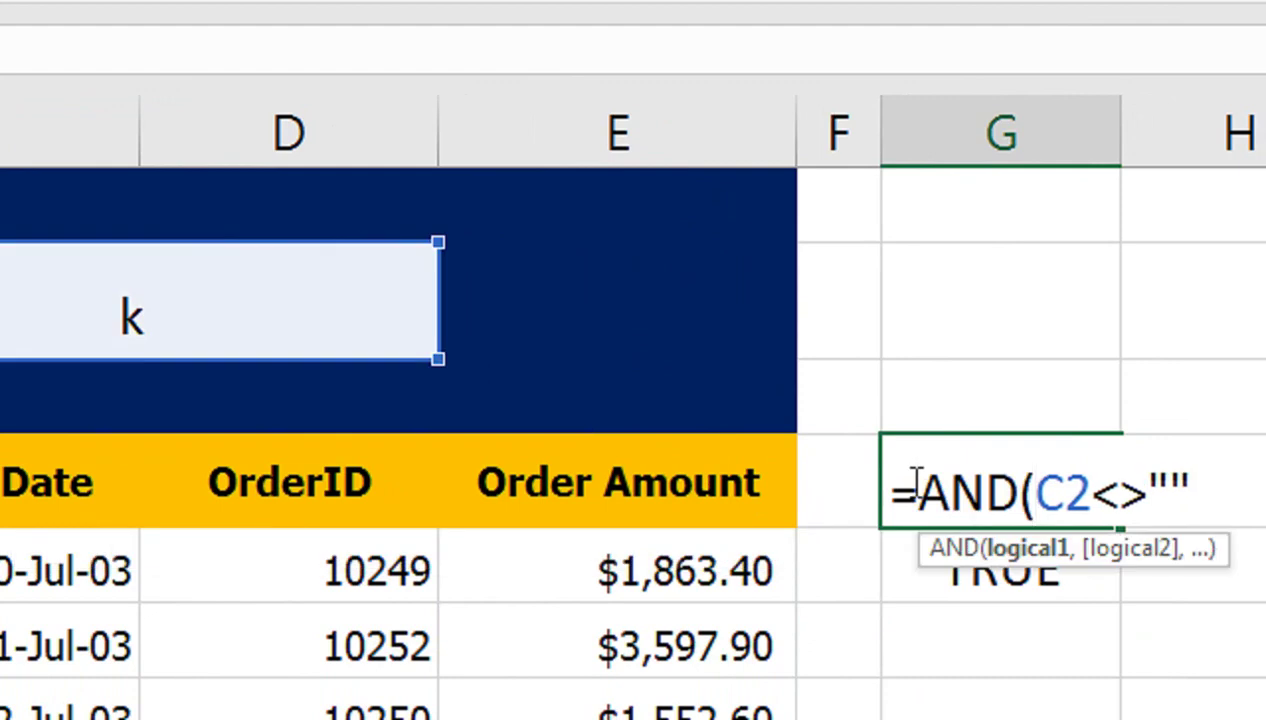
left_click_drag(916, 490, 958, 468)
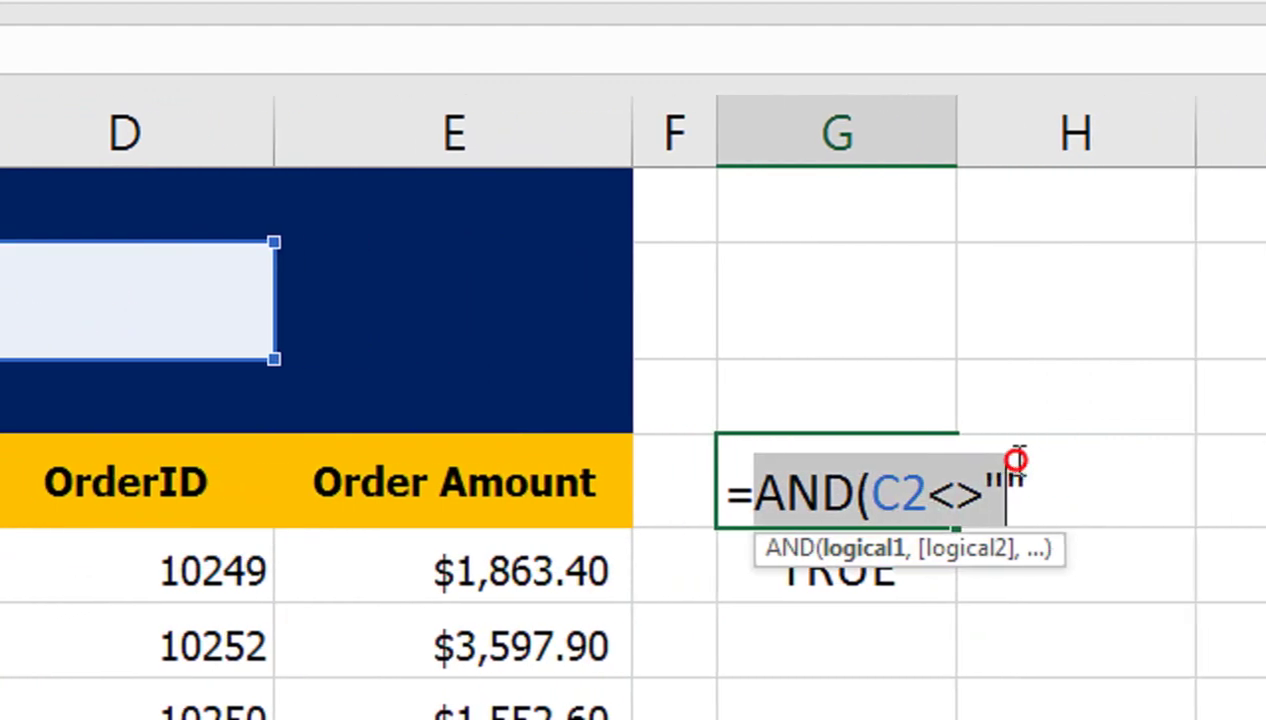
key("BackSpace")
key("BackSpace")
key("ctrl+v")
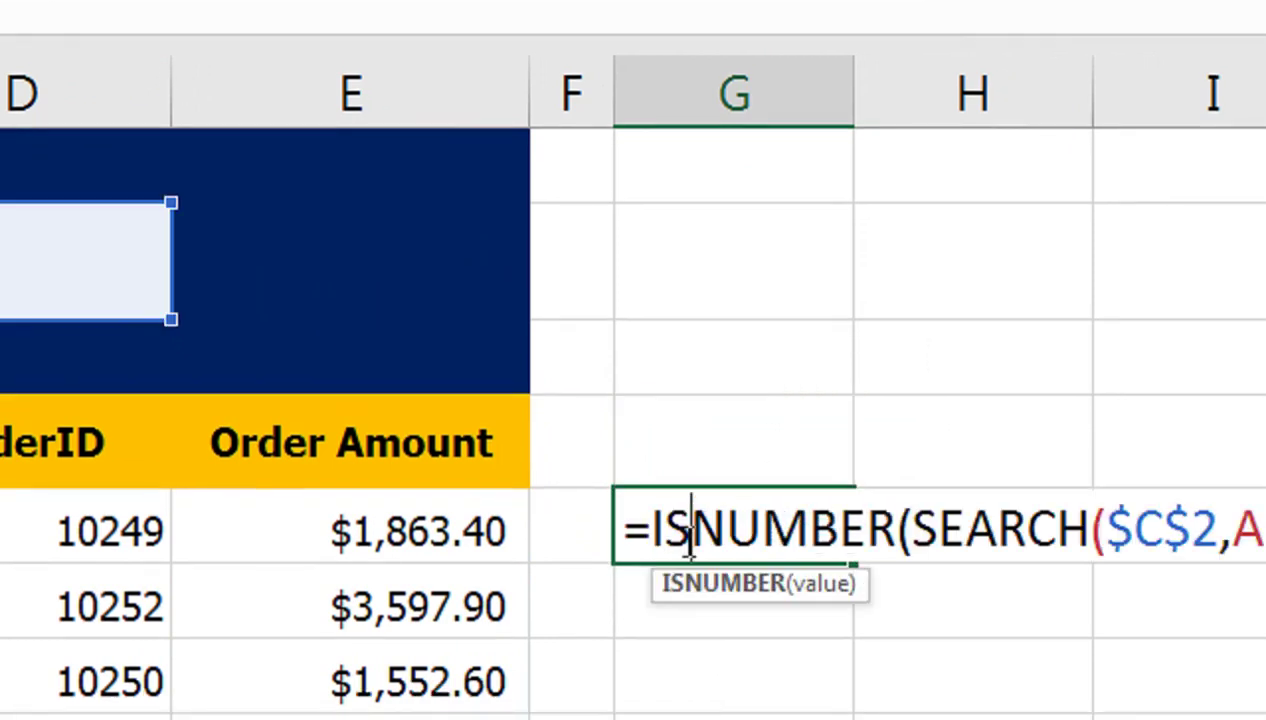
left_click(654, 535)
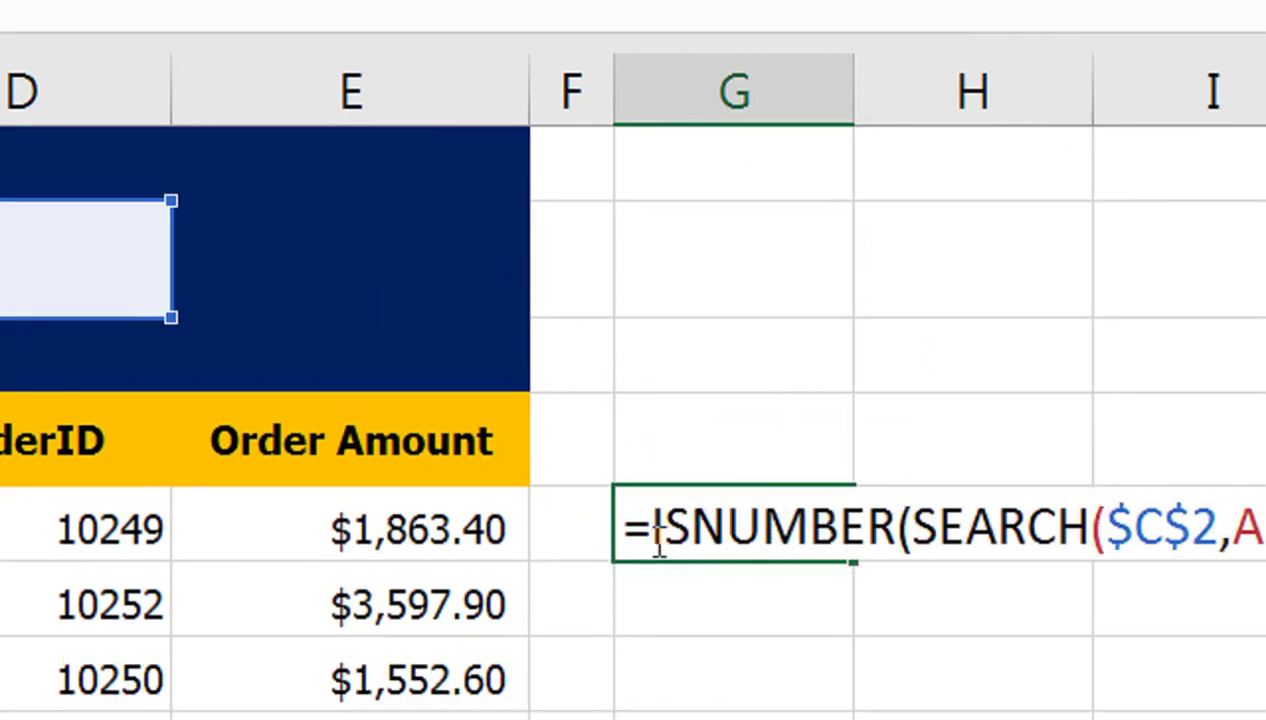
type("AND(C2<>\"\"")
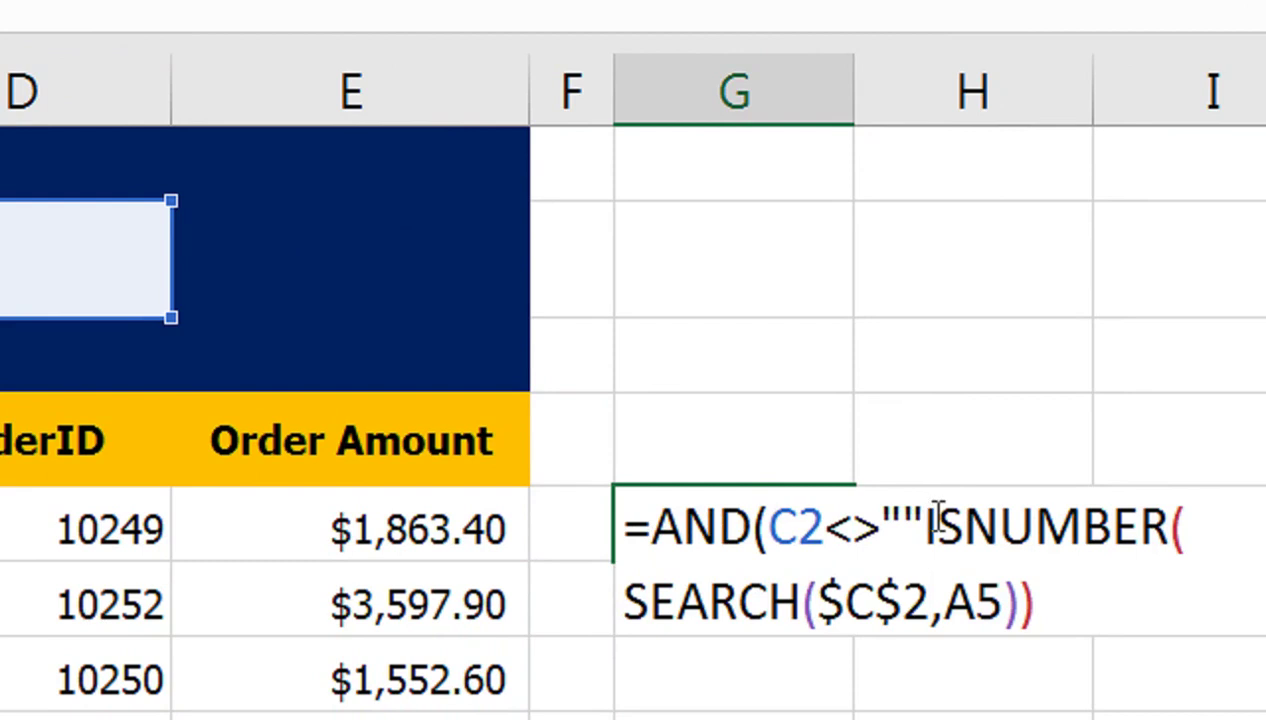
type(",")
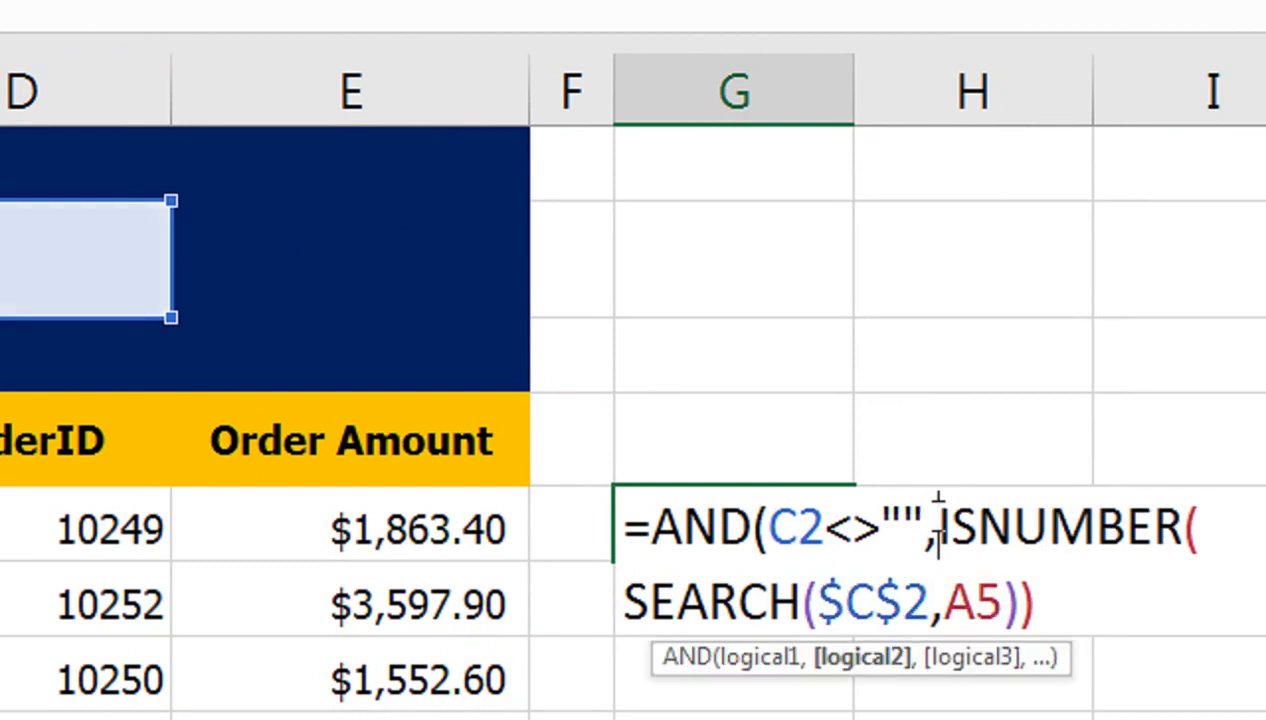
key("Return")
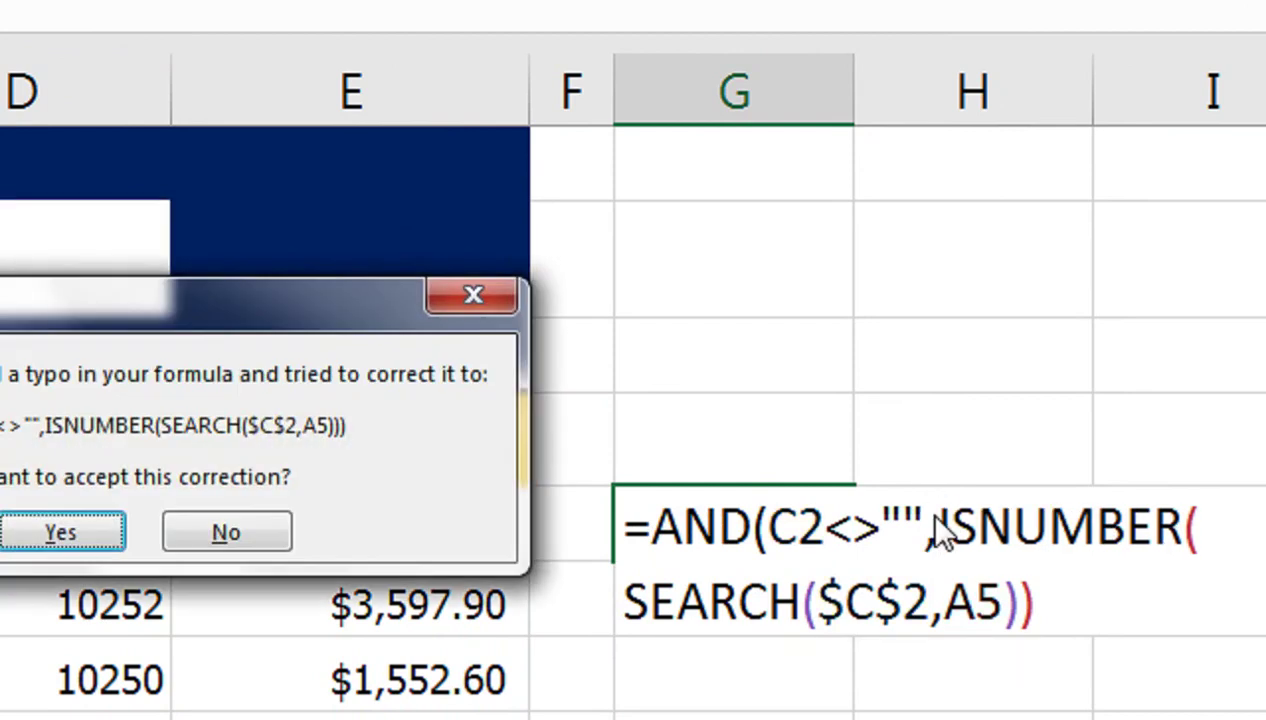
key("Return")
double_click(766, 520)
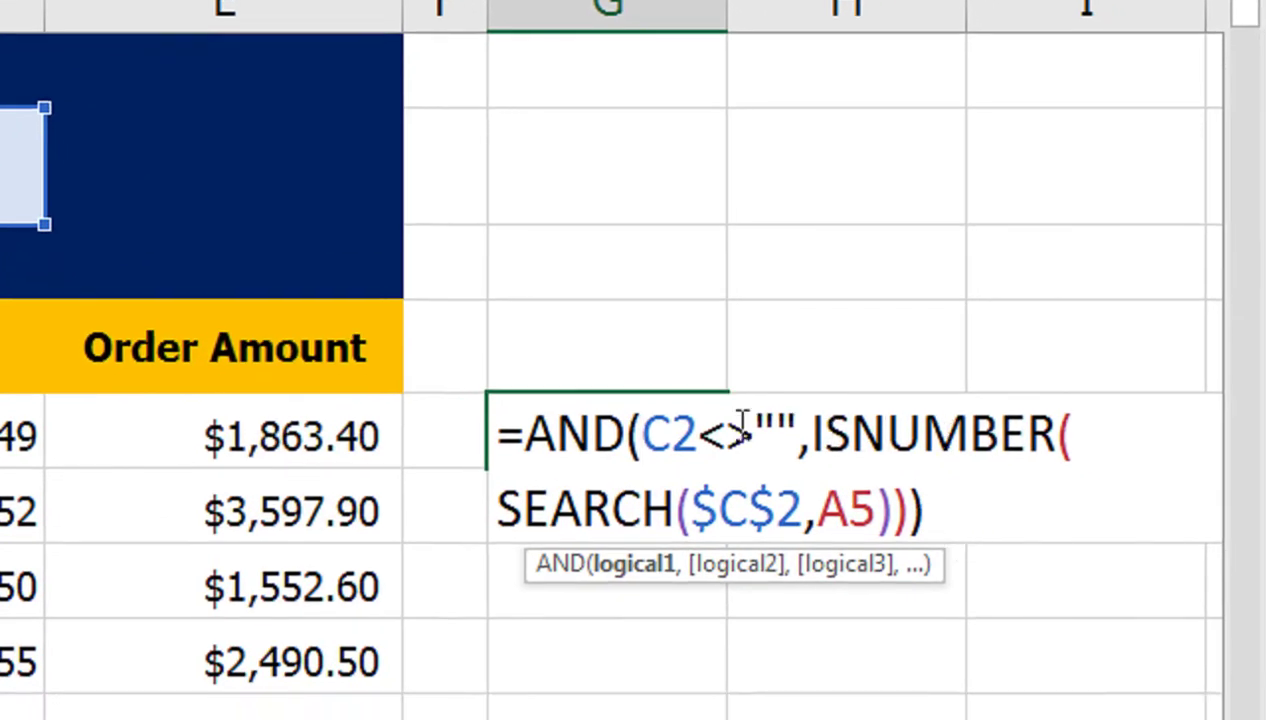
key("Return")
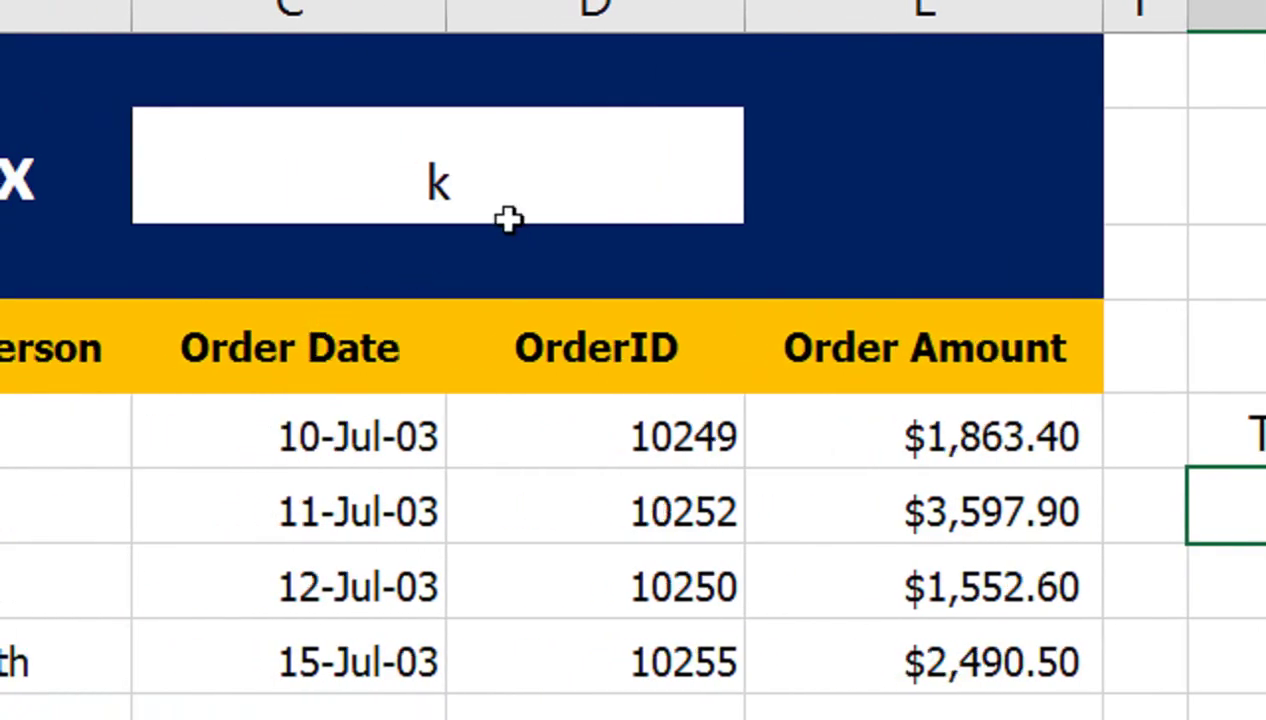
Step: Clear C2, lock the first C2 reference, and copy =AND($C$2<>"",ISNUMBER(SEARCH($C$2,A5)))
left_click(480, 197)
key("Delete")
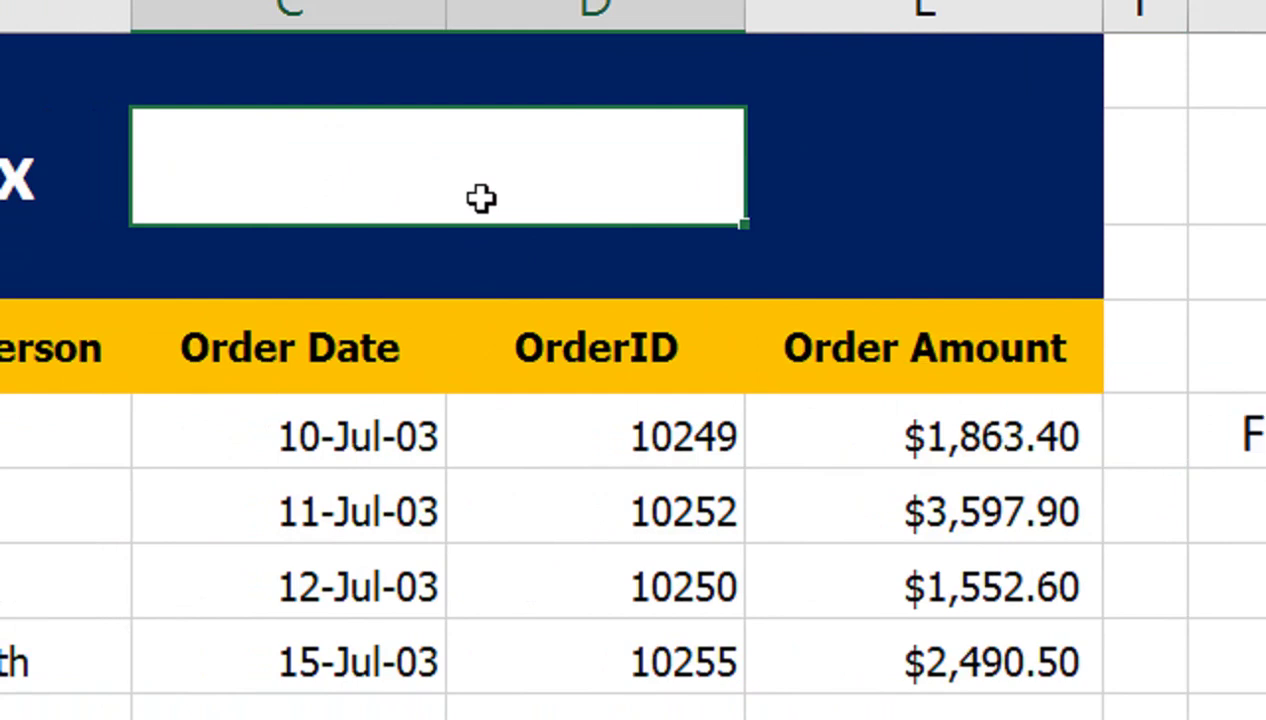
left_click(988, 436)
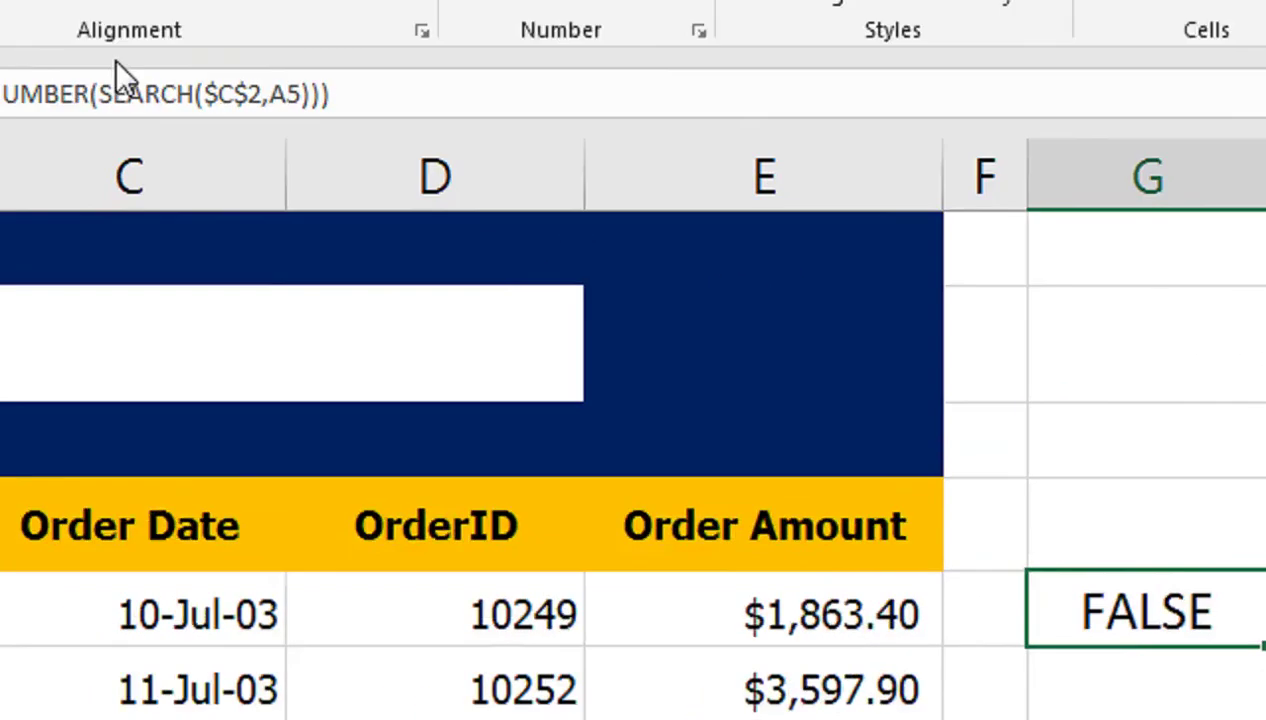
double_click(320, 200)
left_click(320, 197)
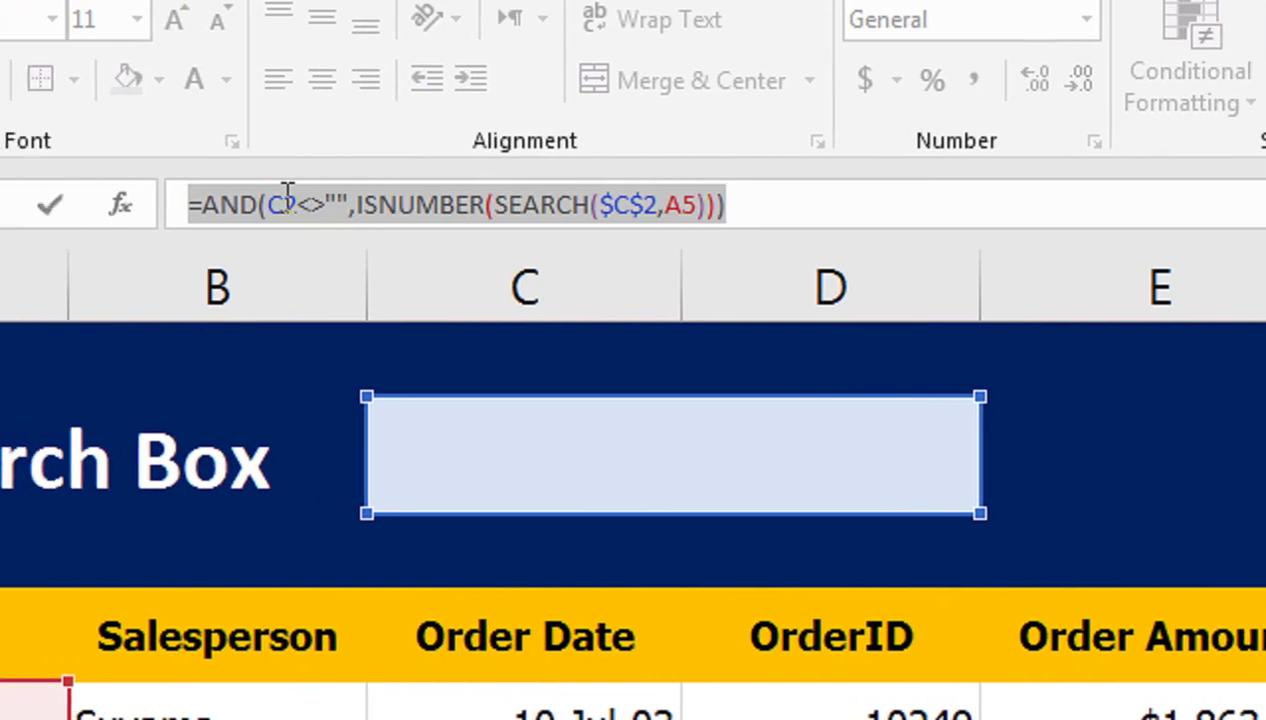
left_click(320, 200)
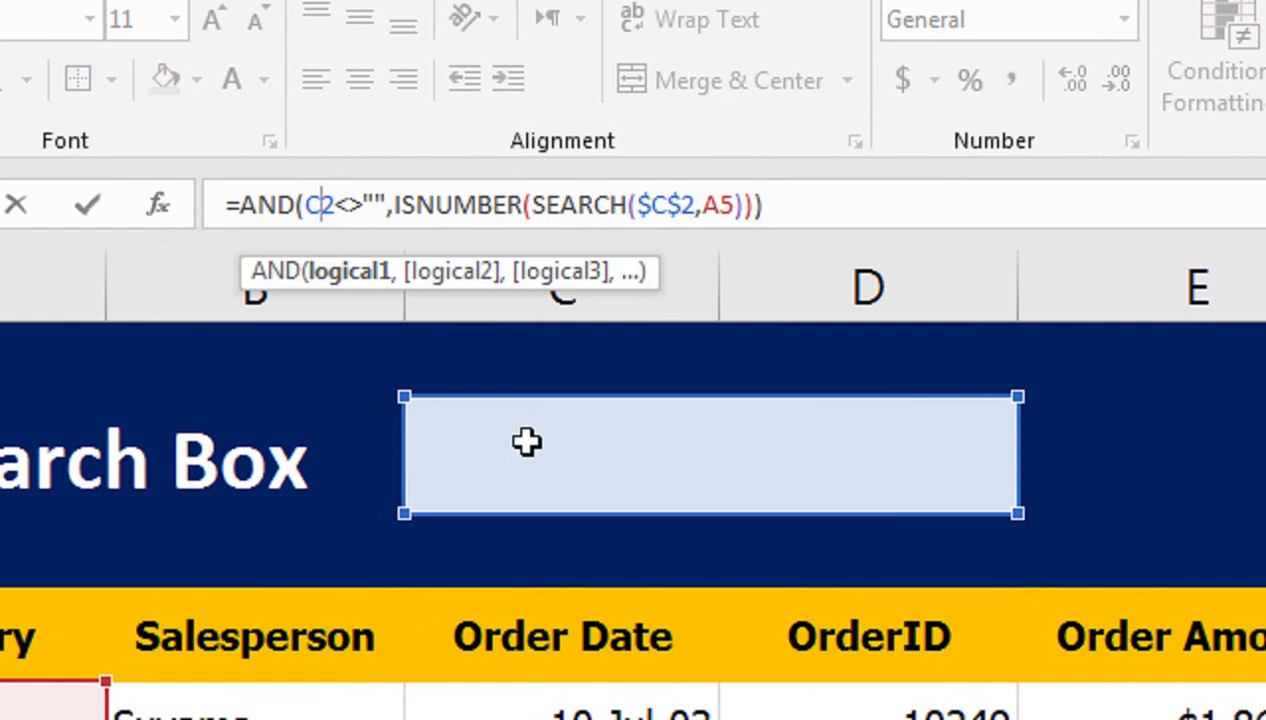
key("F4")
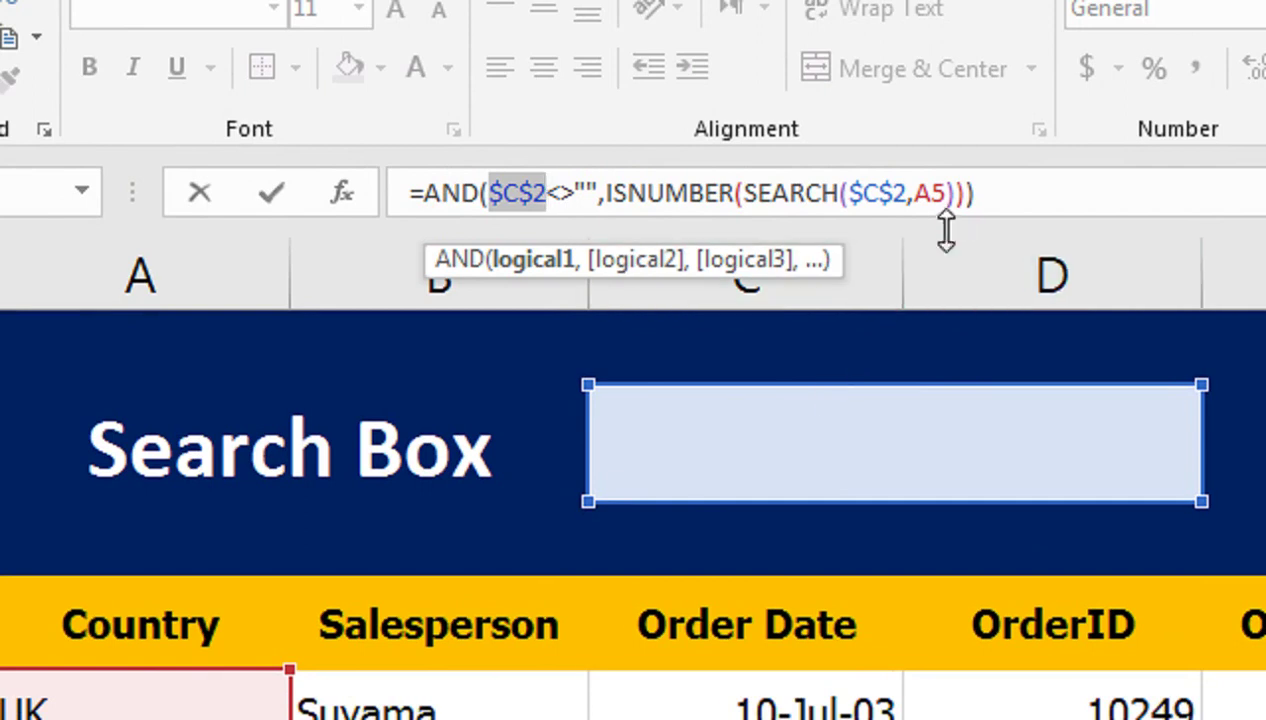
left_click_drag(1000, 193, 418, 193)
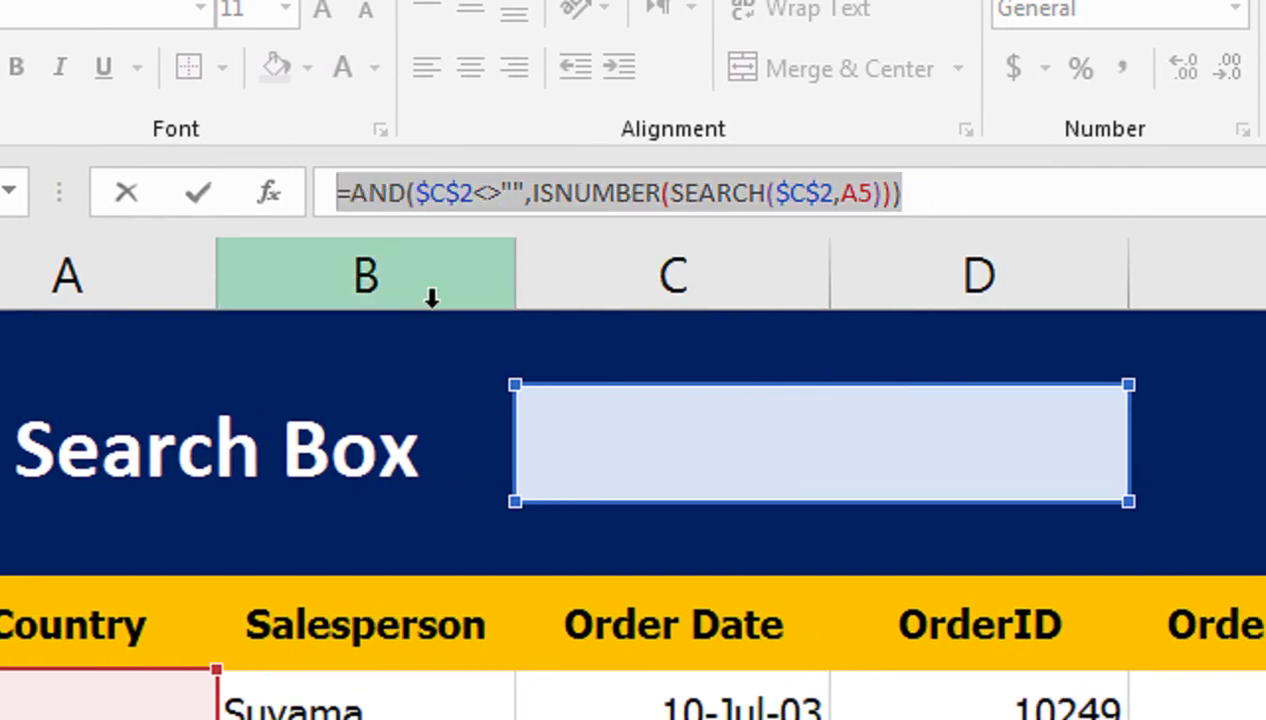
key("Escape")
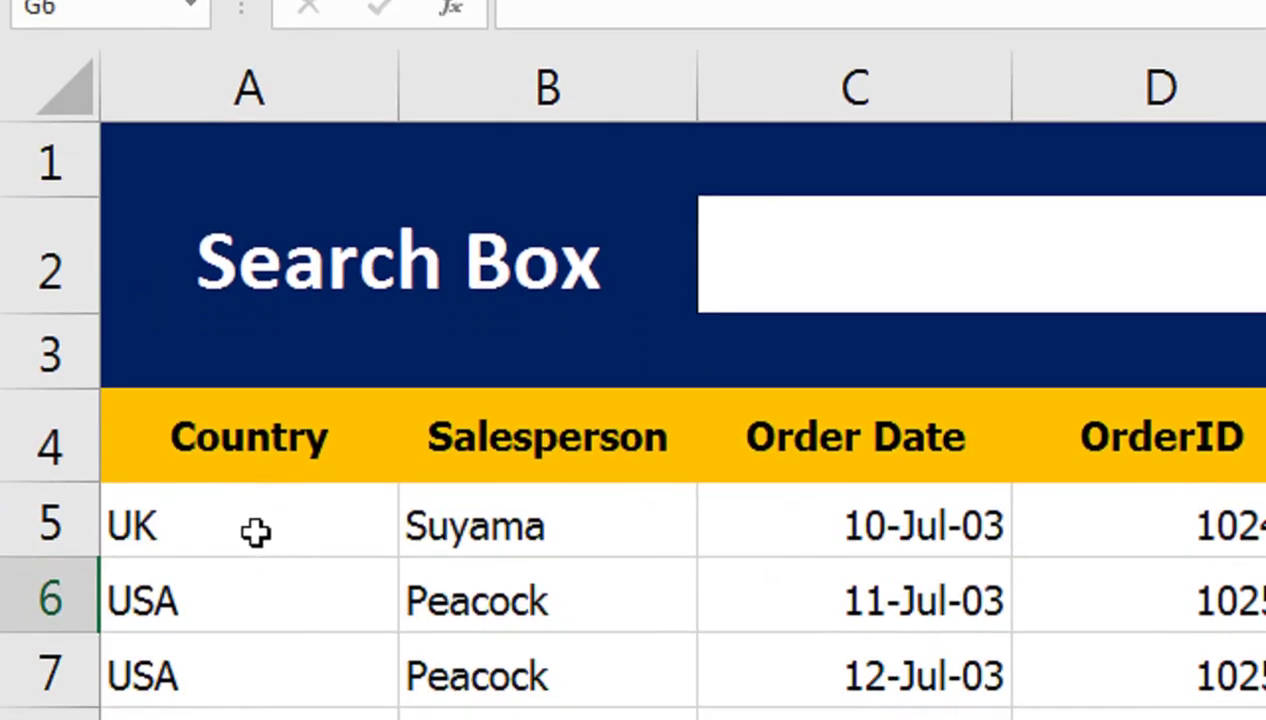
Step: Select the sales data A5:E803 with Ctrl+Shift+Right and Ctrl+Shift+Down
left_click(256, 532)
key("ctrl+a")
left_click(359, 530)
key("ctrl+shift+Right")
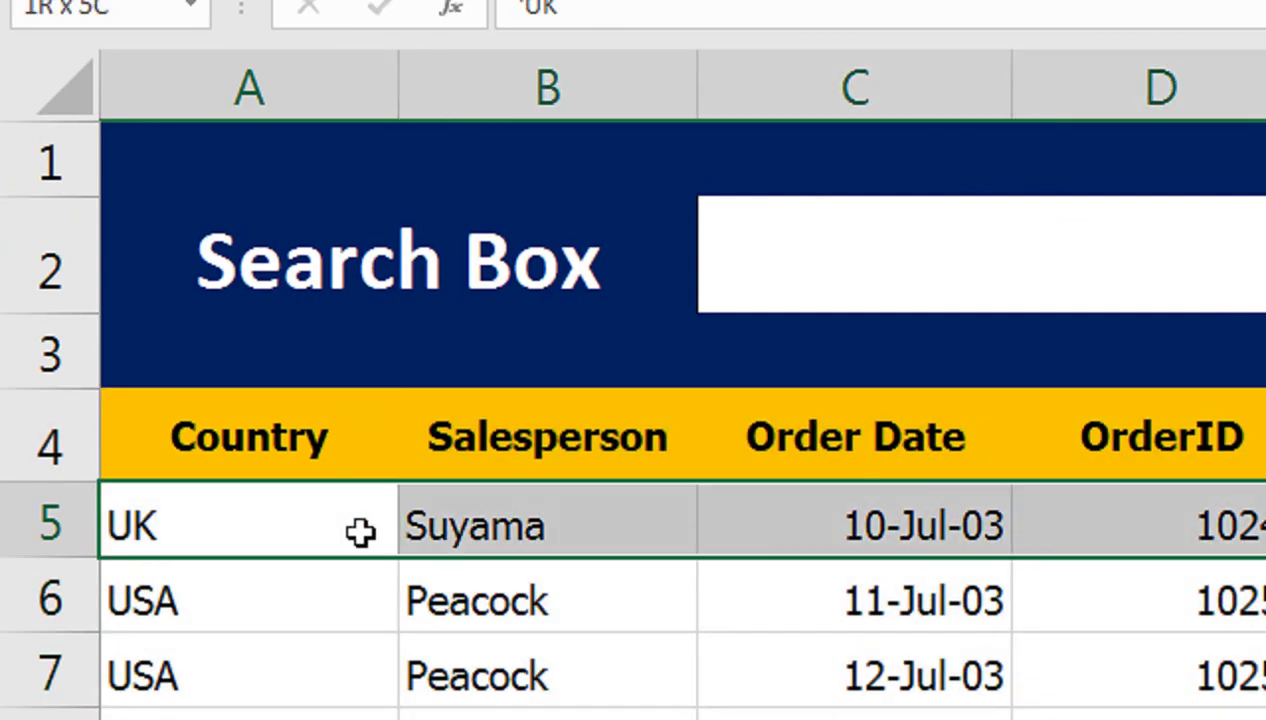
key("ctrl+shift+Down")
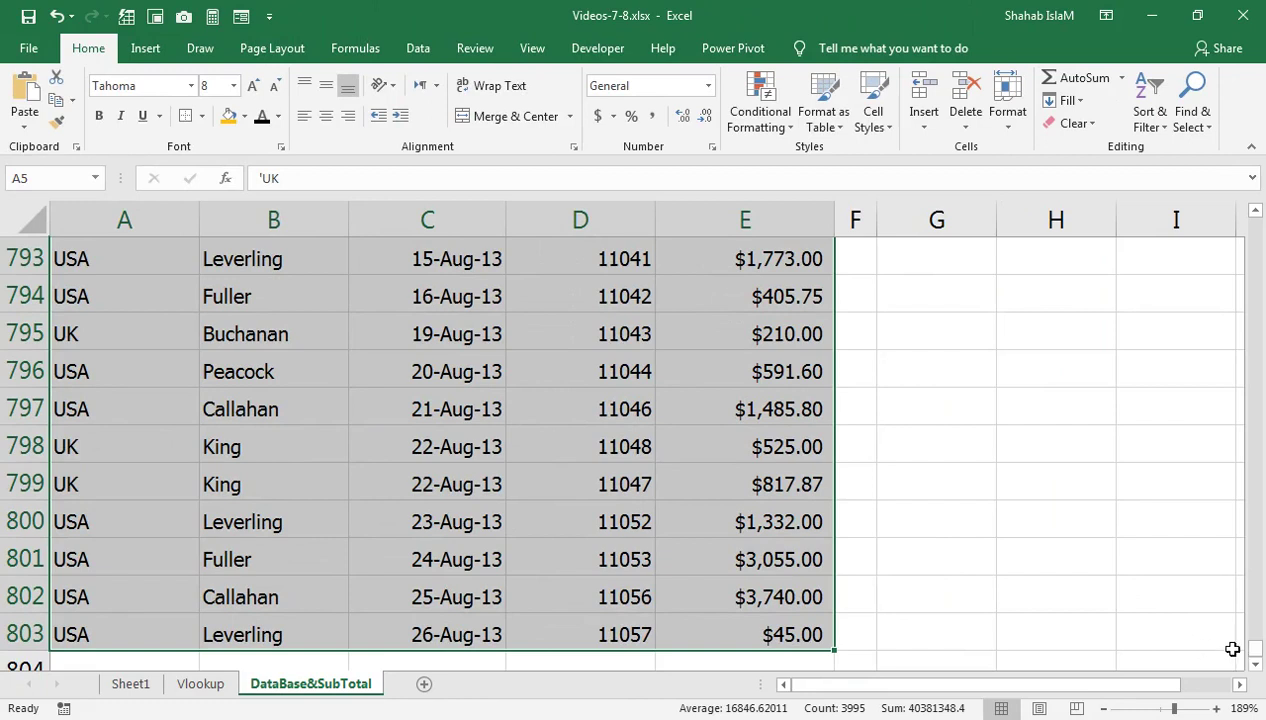
scroll(1240, 286, "up", 7)
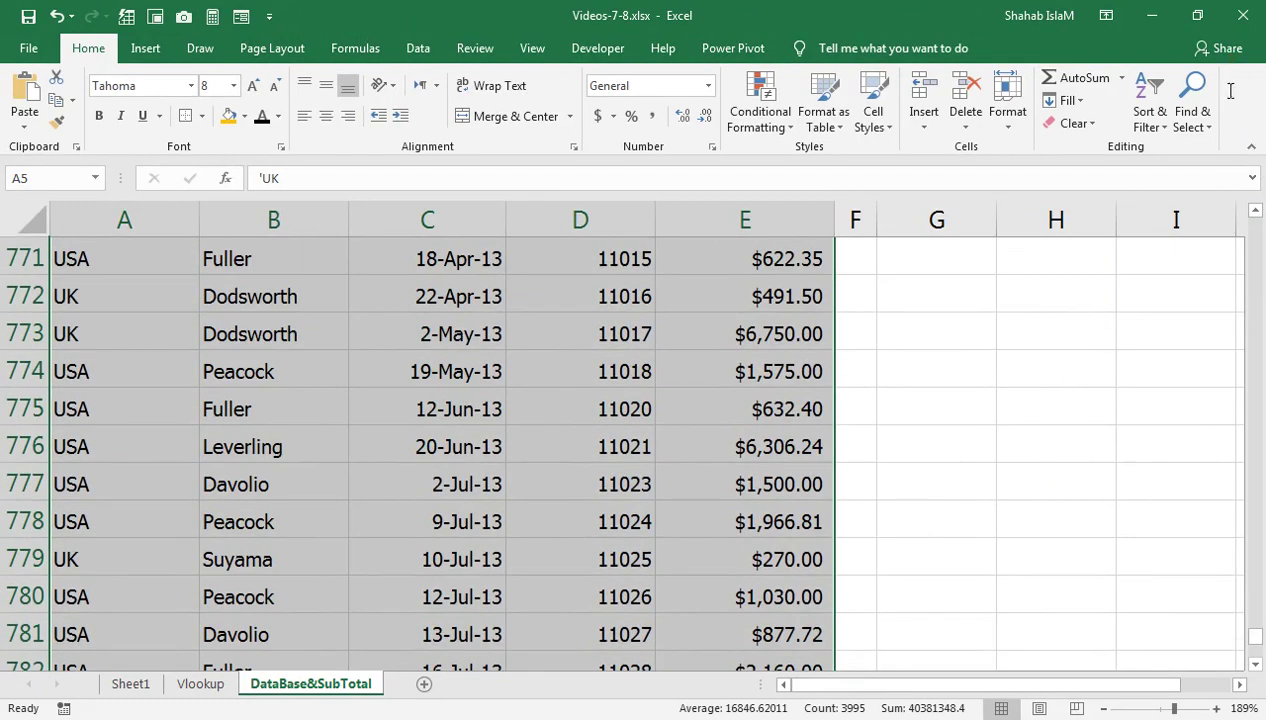
left_click(1252, 660)
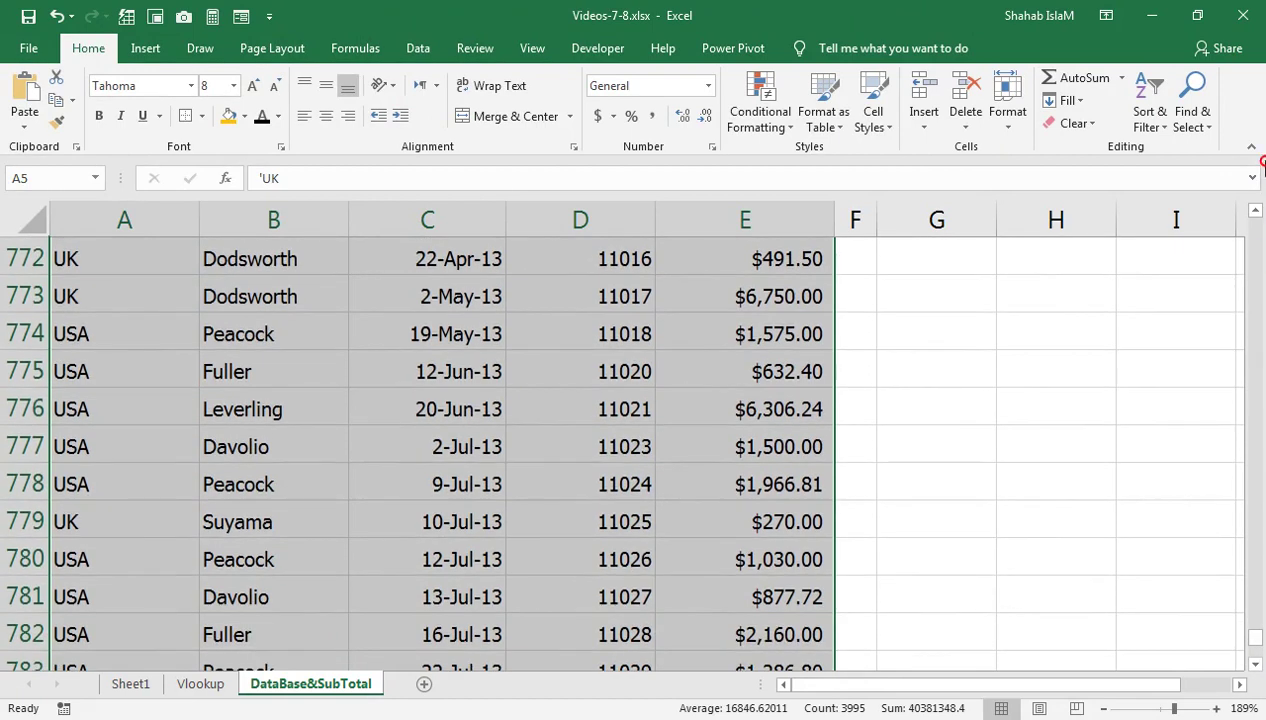
key("ctrl+q")
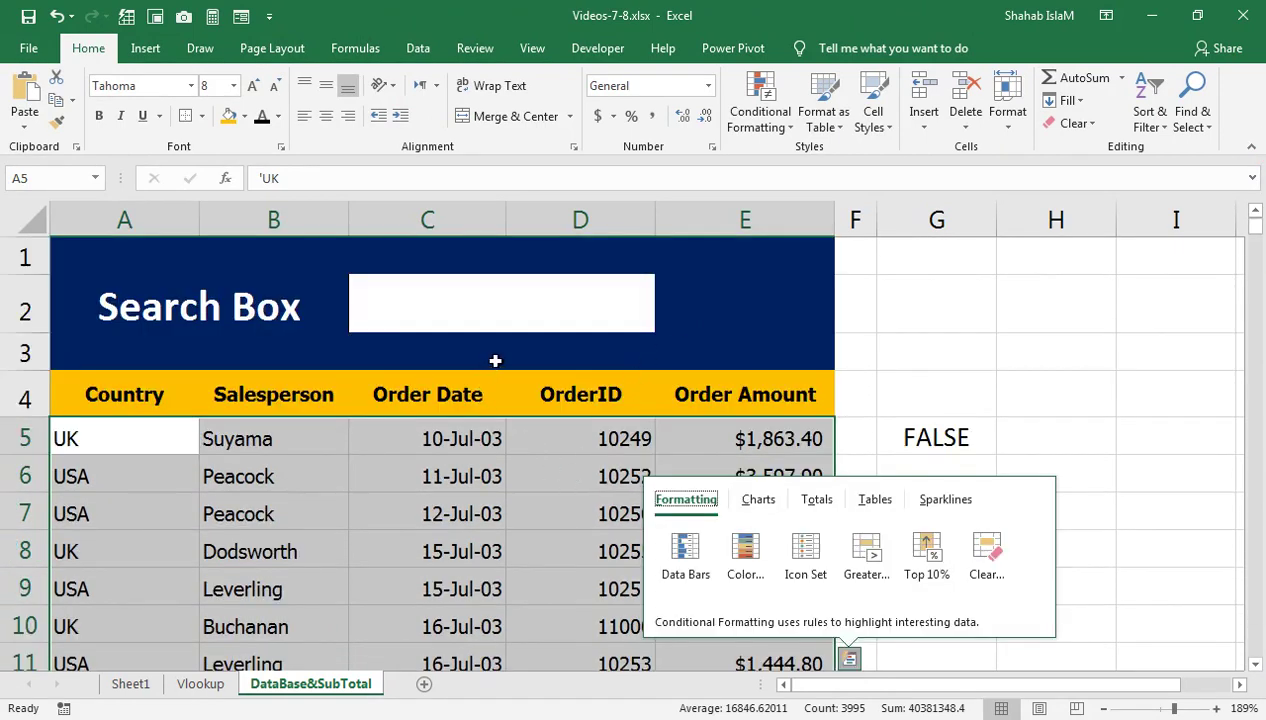
left_click(760, 112)
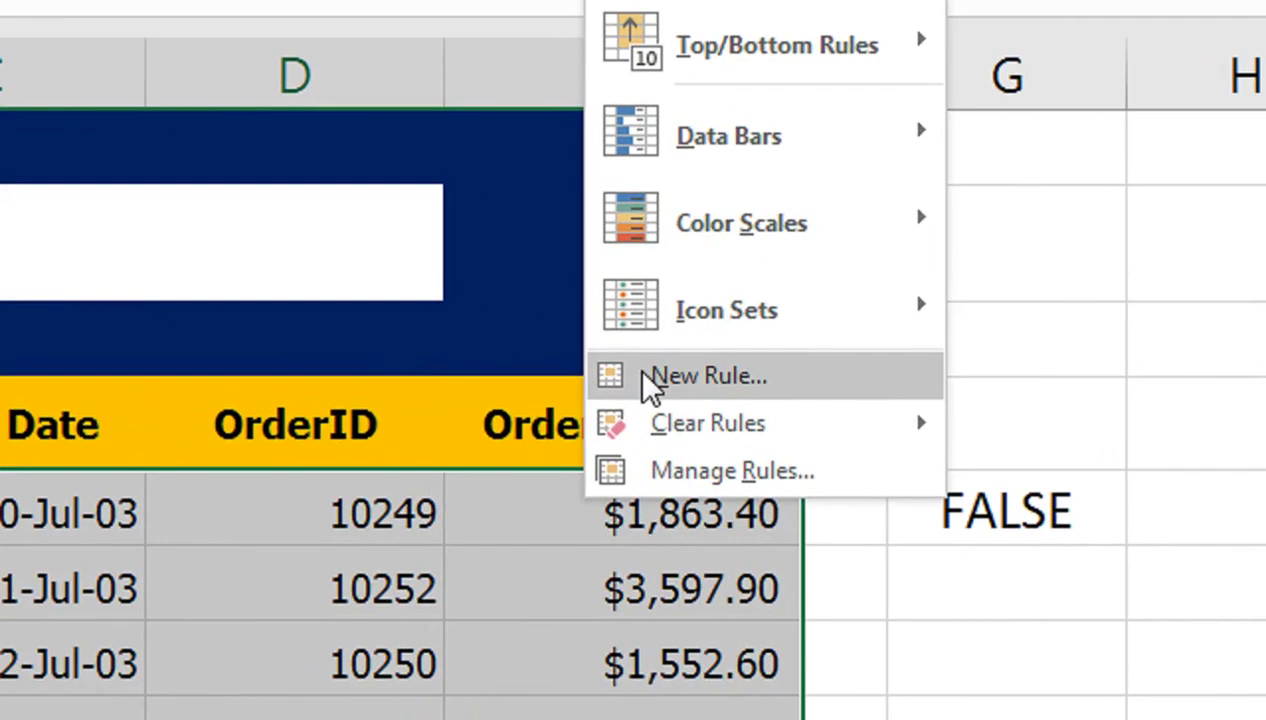
Step: Add a formula rule using the pasted AND/SEARCH formula with a light-green fill
left_click(650, 385)
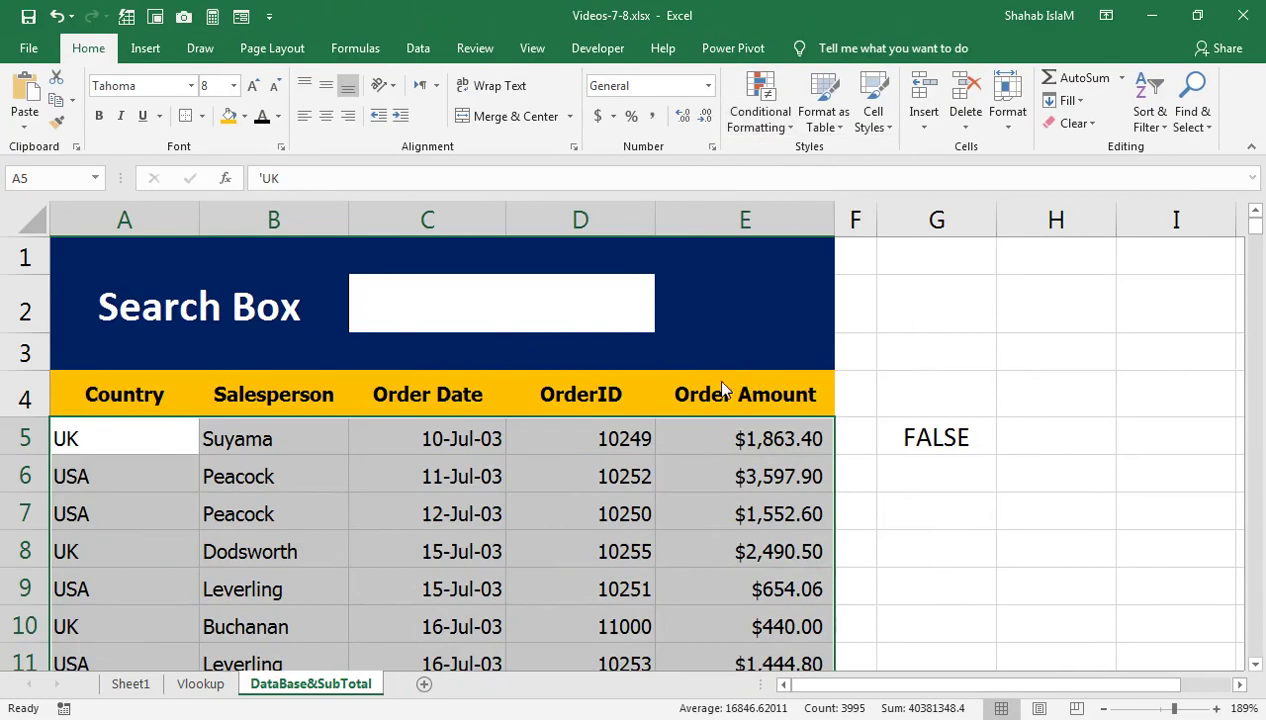
left_click(632, 350)
left_click(570, 512)
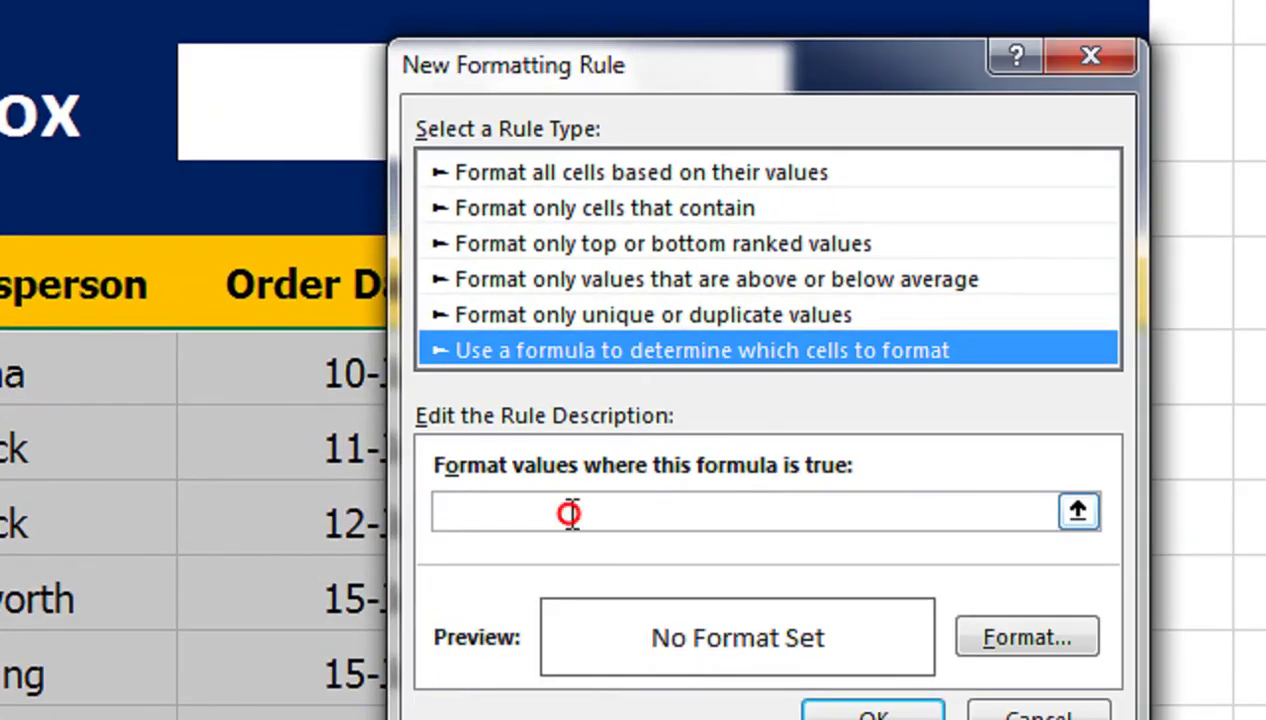
type("=AND($C$2<>\"\",ISNUMBER(SEARCH($C$2,A5)))")
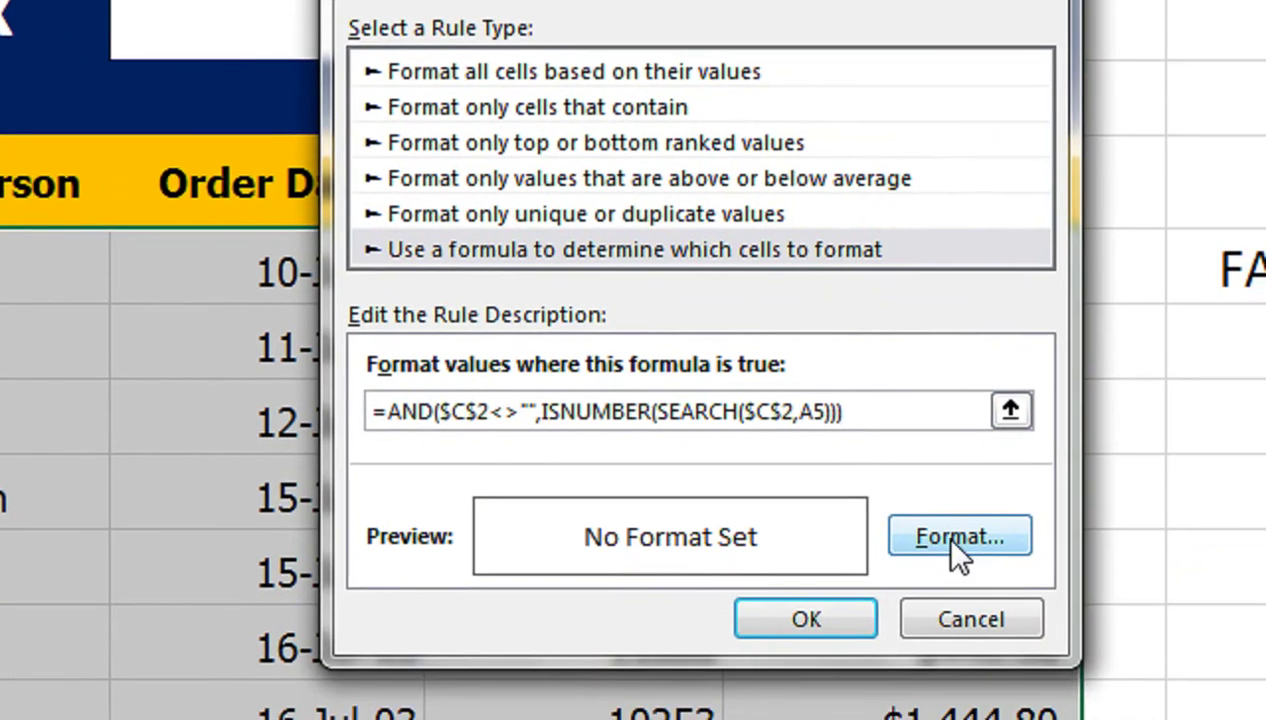
left_click(950, 543)
left_click(715, 158)
left_click(637, 543)
left_click(630, 529)
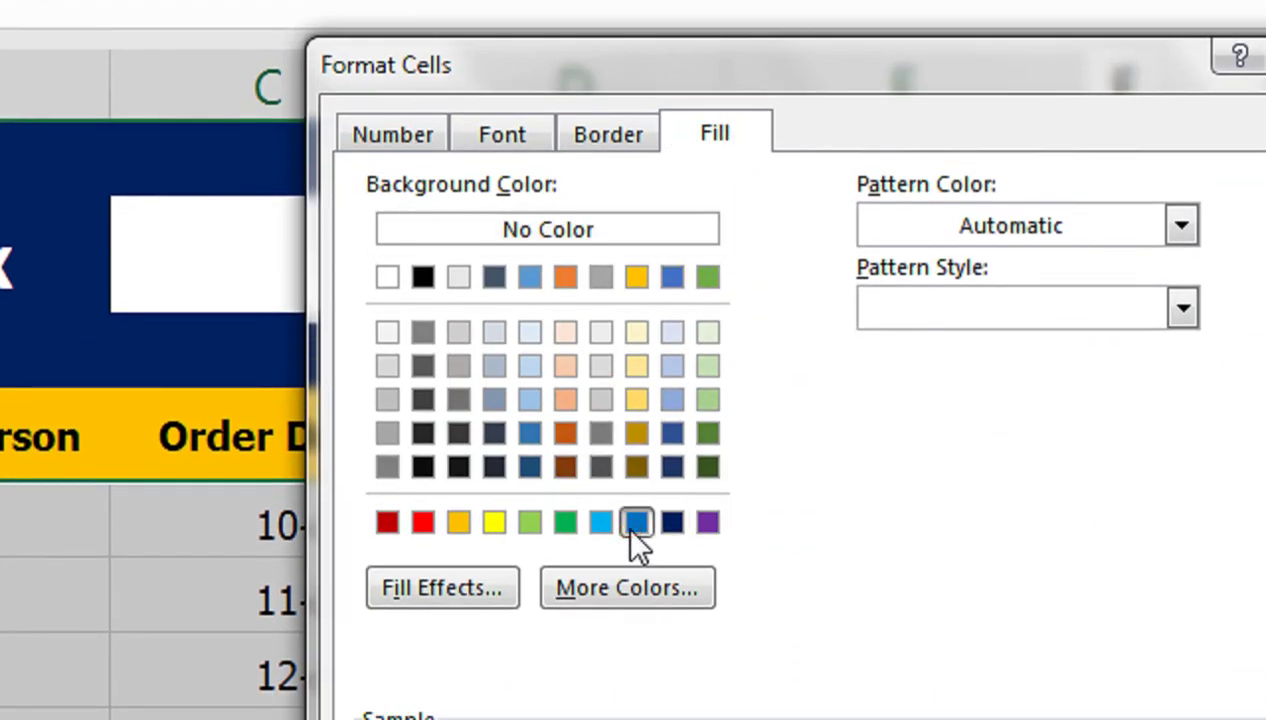
left_click(540, 523)
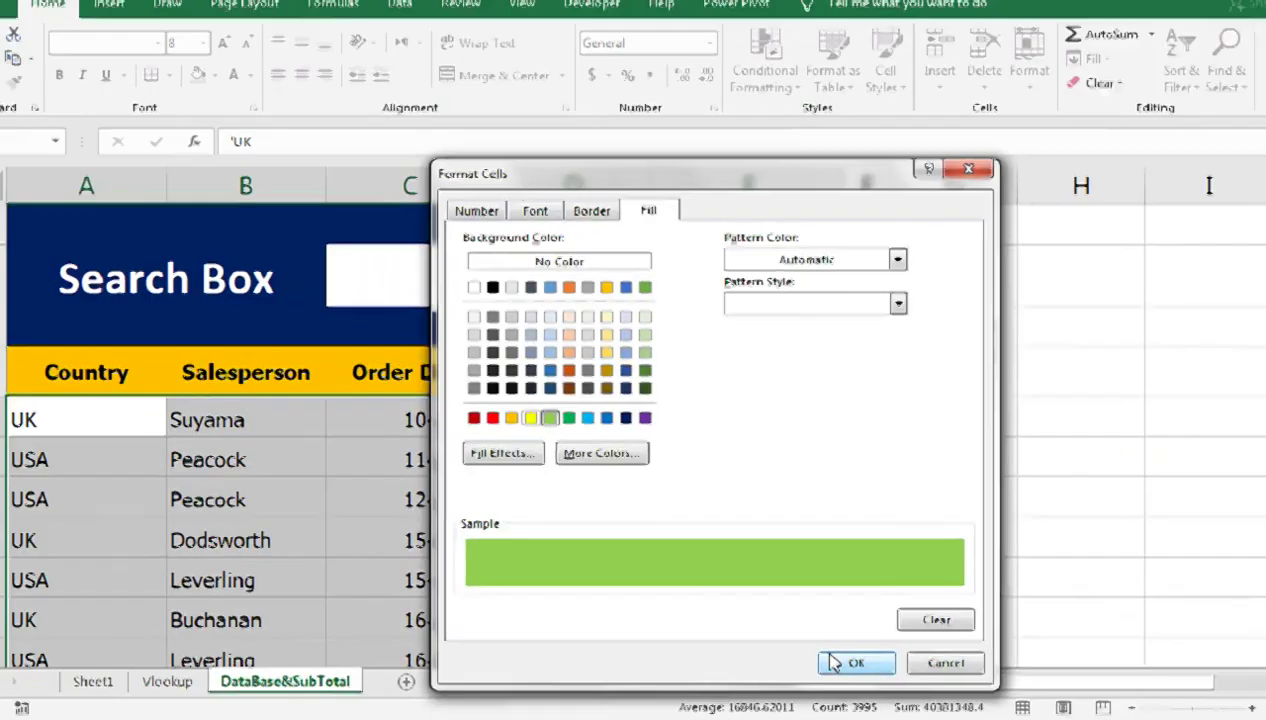
left_click(958, 610)
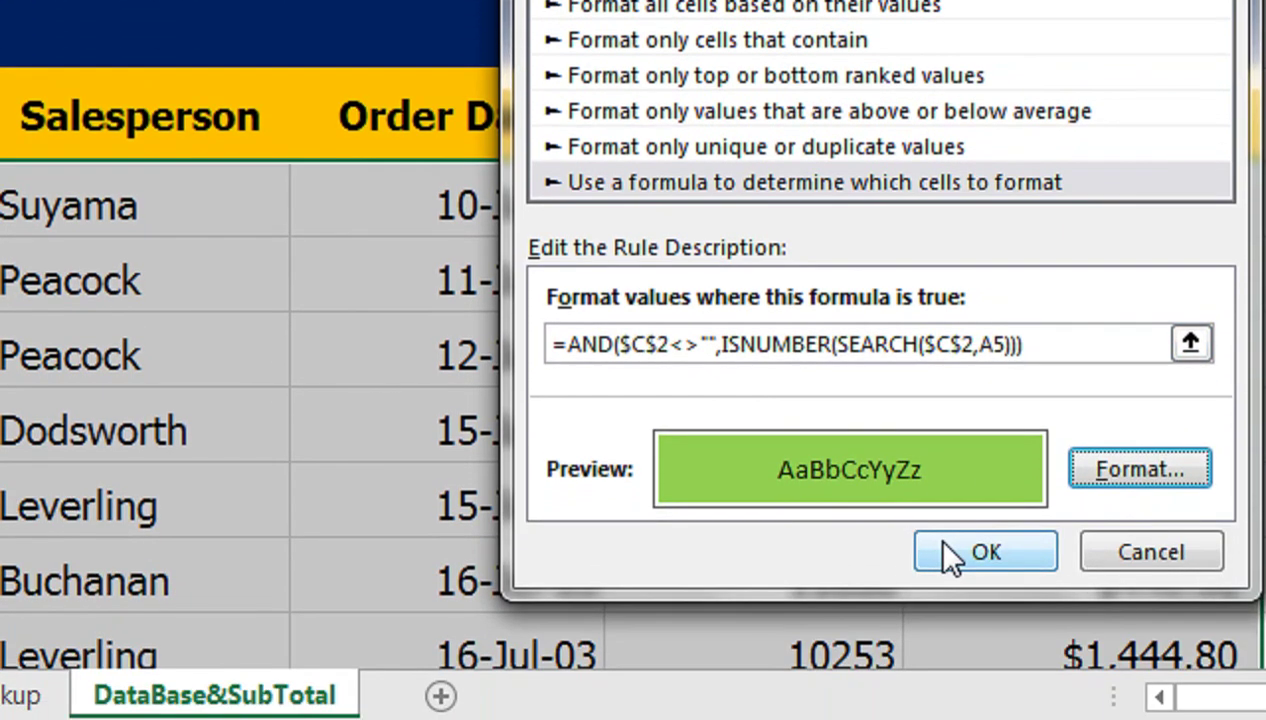
left_click(950, 558)
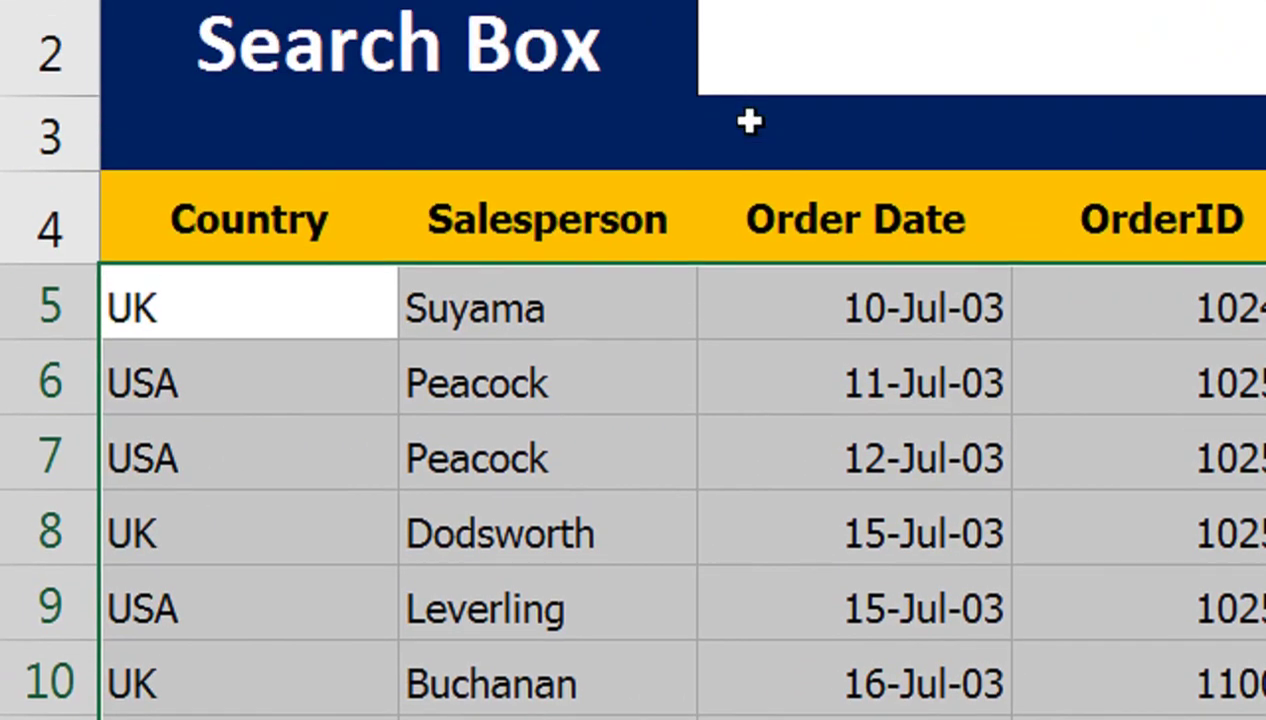
Step: Start typing 'ys' into the C2 search box
left_click(809, 64)
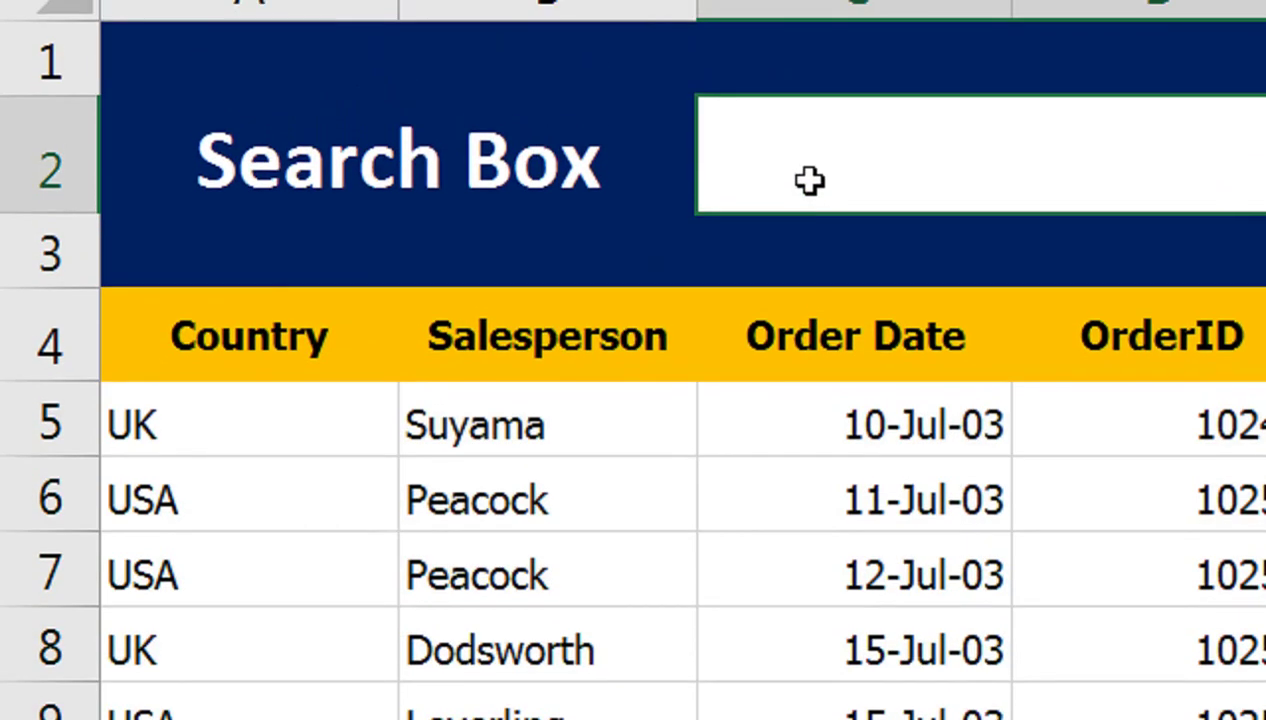
double_click(809, 180)
type("y")
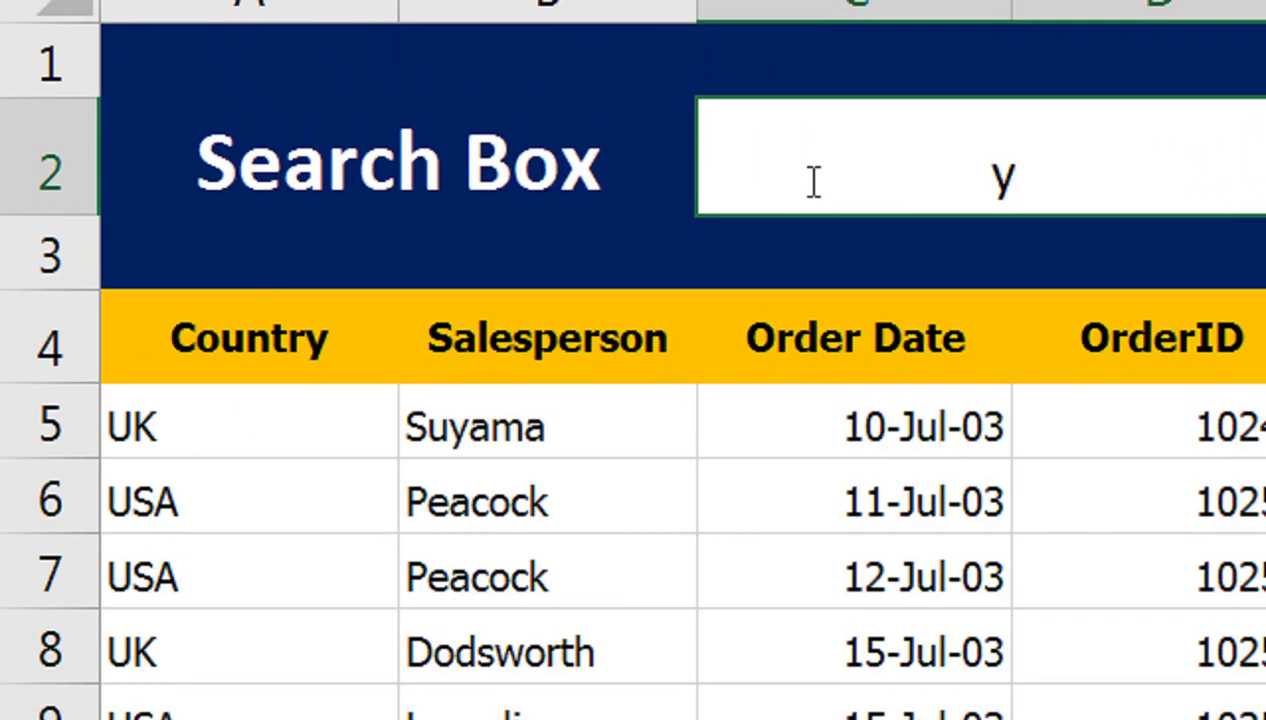
type("s")
Step: Test the highlighting by searching for 'usa' and then 'dod'
key("BackSpace")
key("BackSpace")
type("usa")
key("Return")
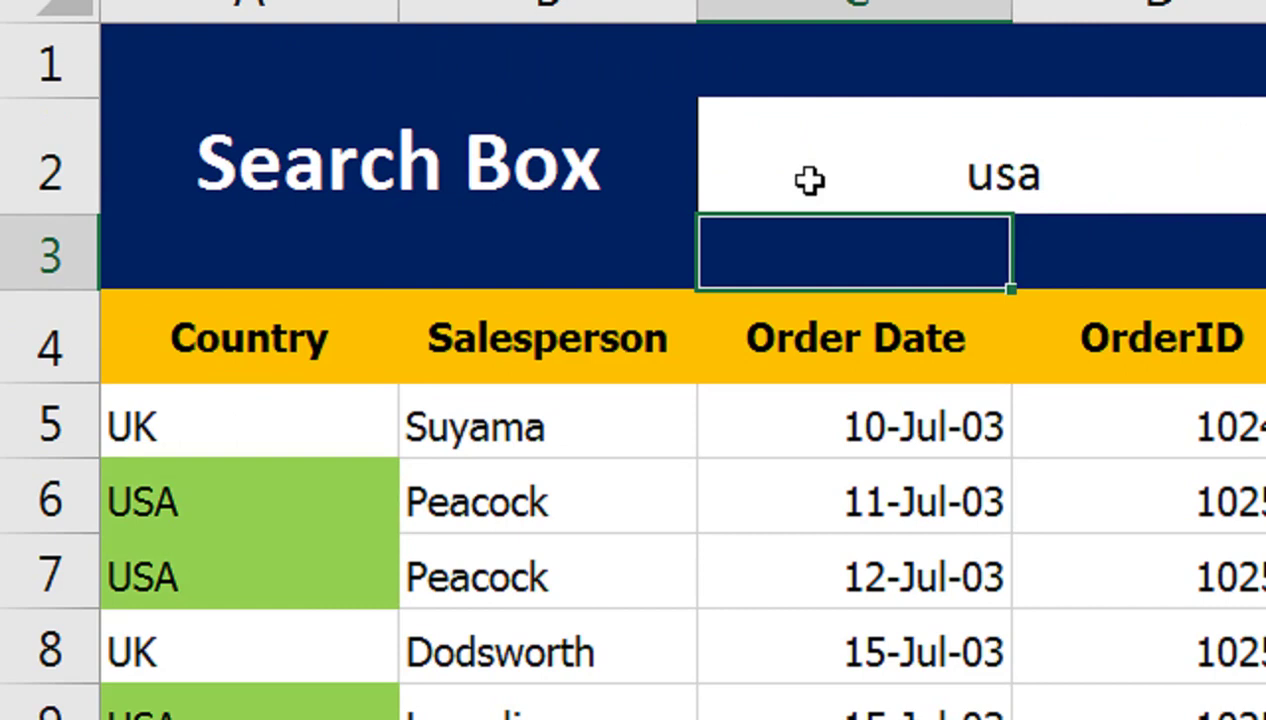
scroll(277, 542, "down", 2)
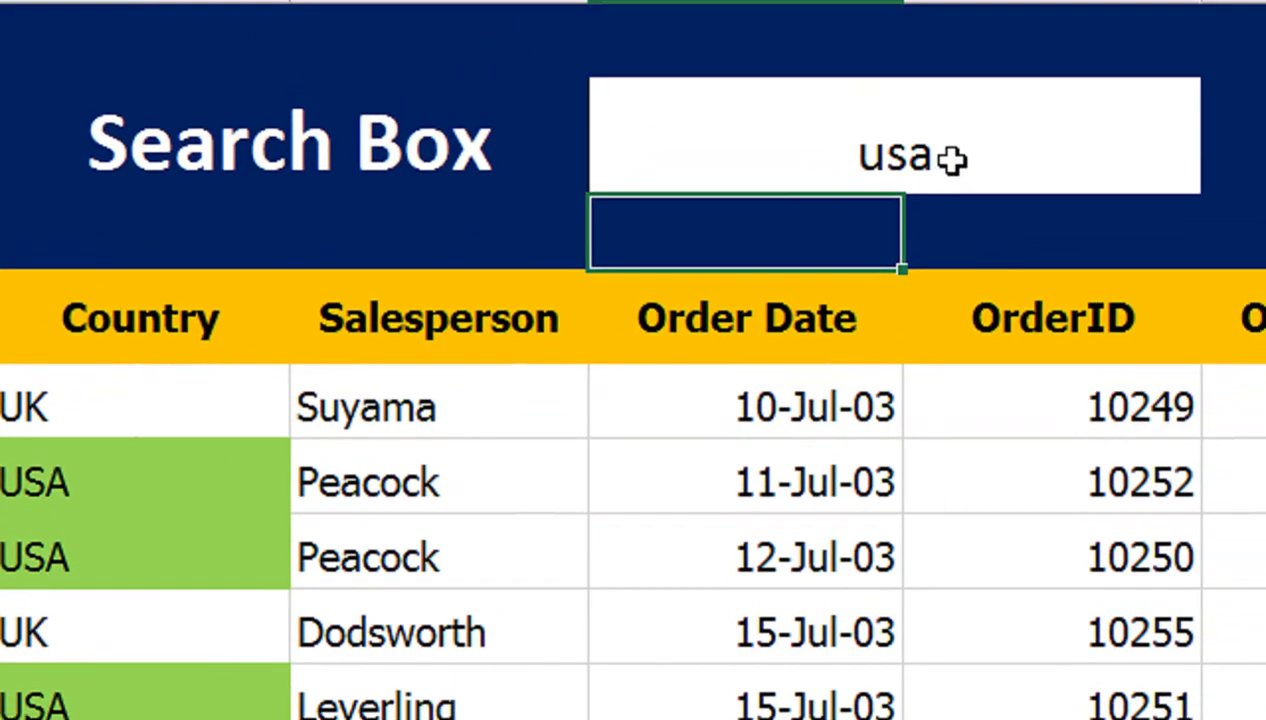
left_click(952, 178)
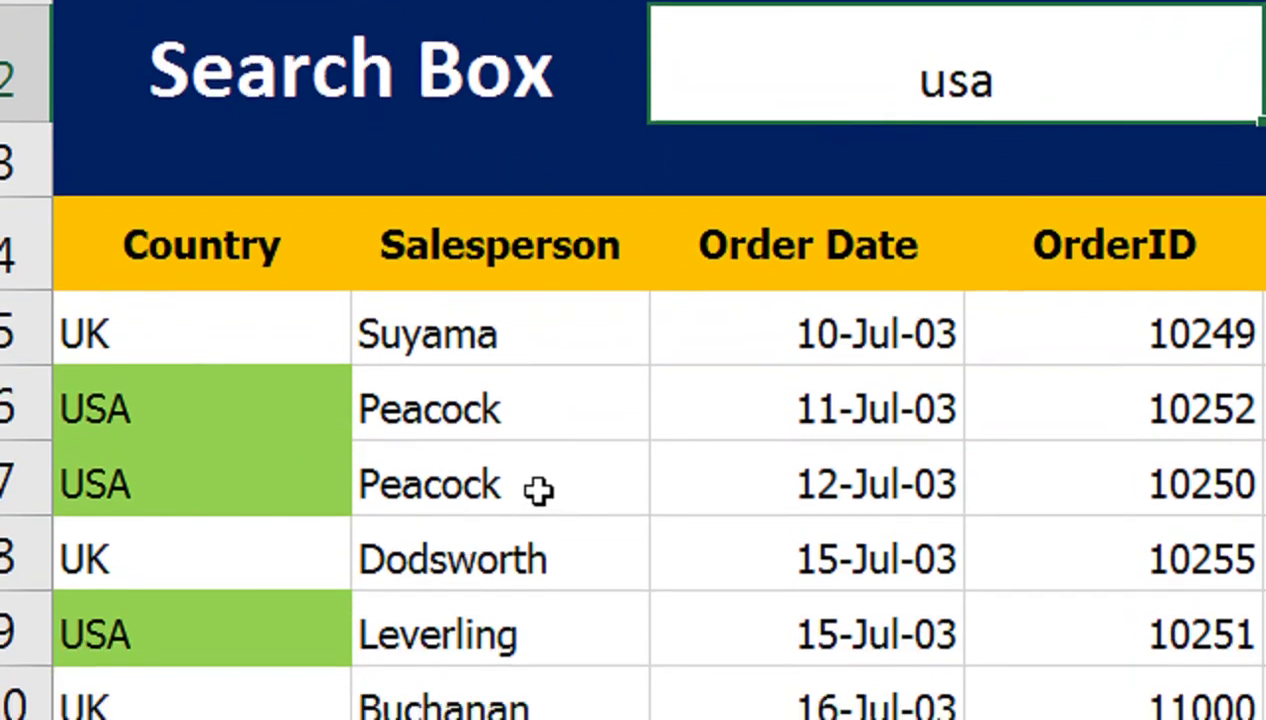
type("dod")
key("Return")
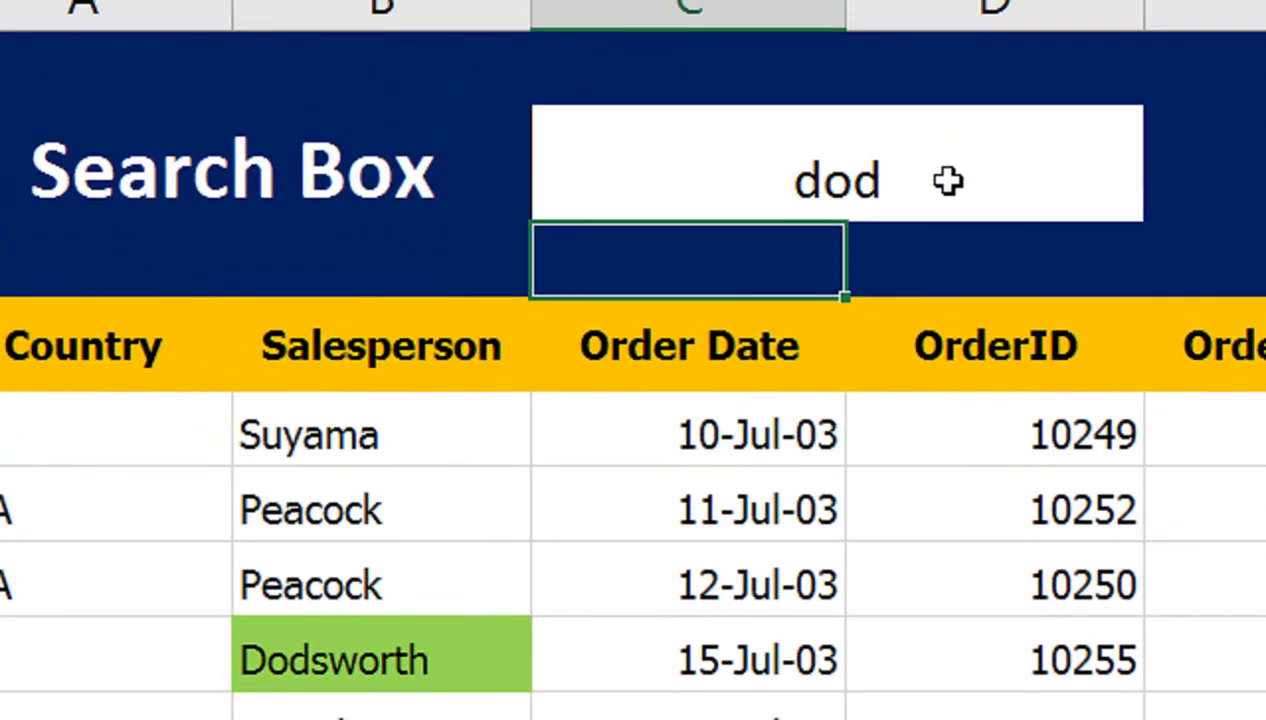
Step: Clear the misplaced 'levelring' entry and enter 'Levering' in C2
type("levelring")
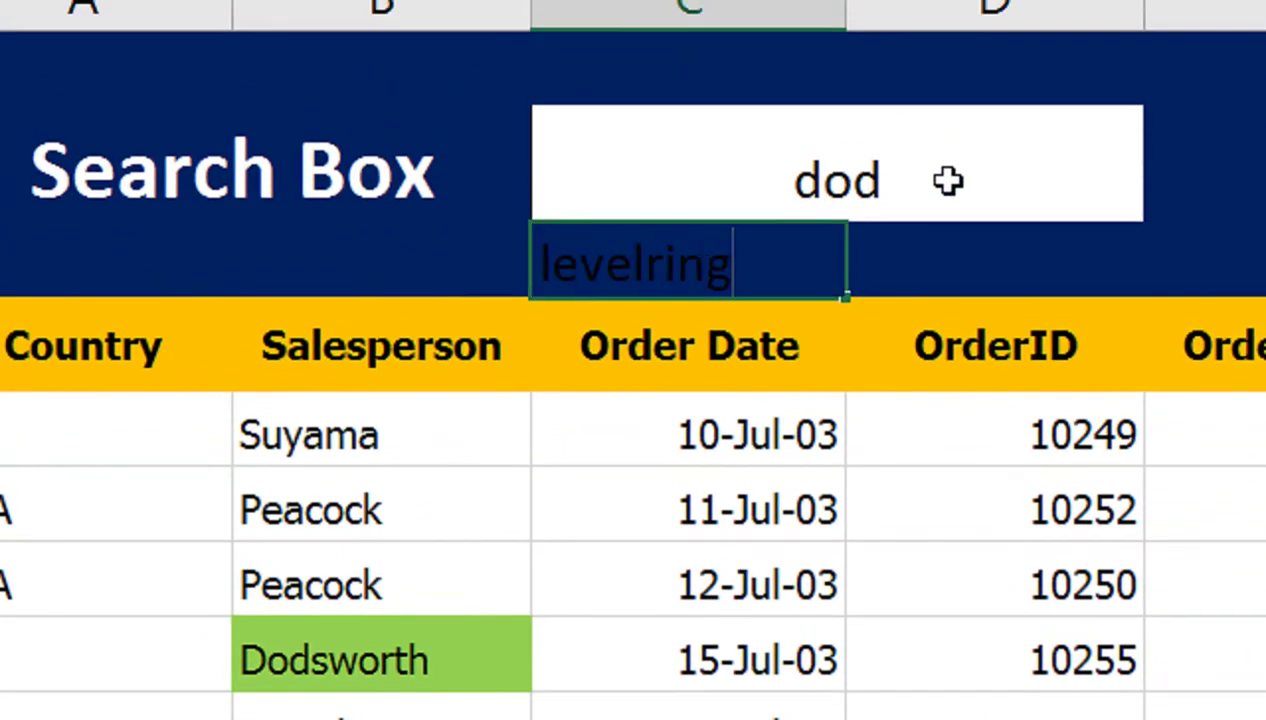
key("Return")
key("Up")
key("Delete")
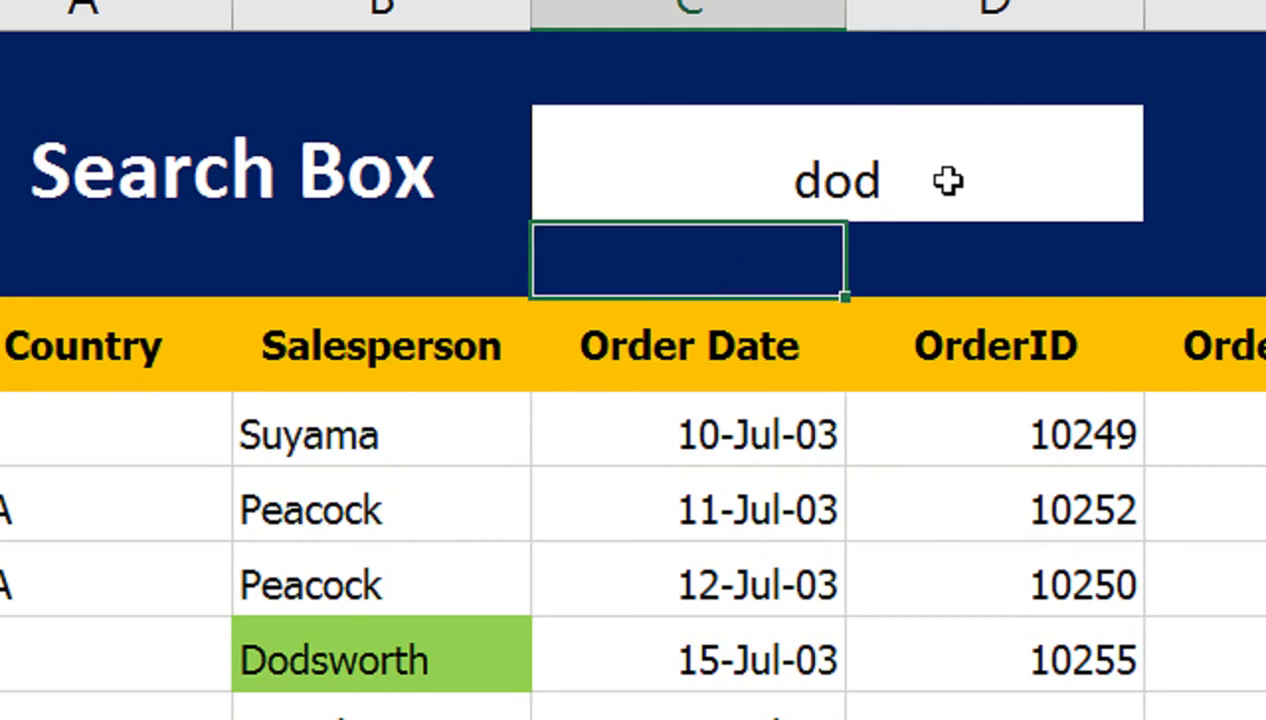
key("Up")
type("Levering")
key("Return")
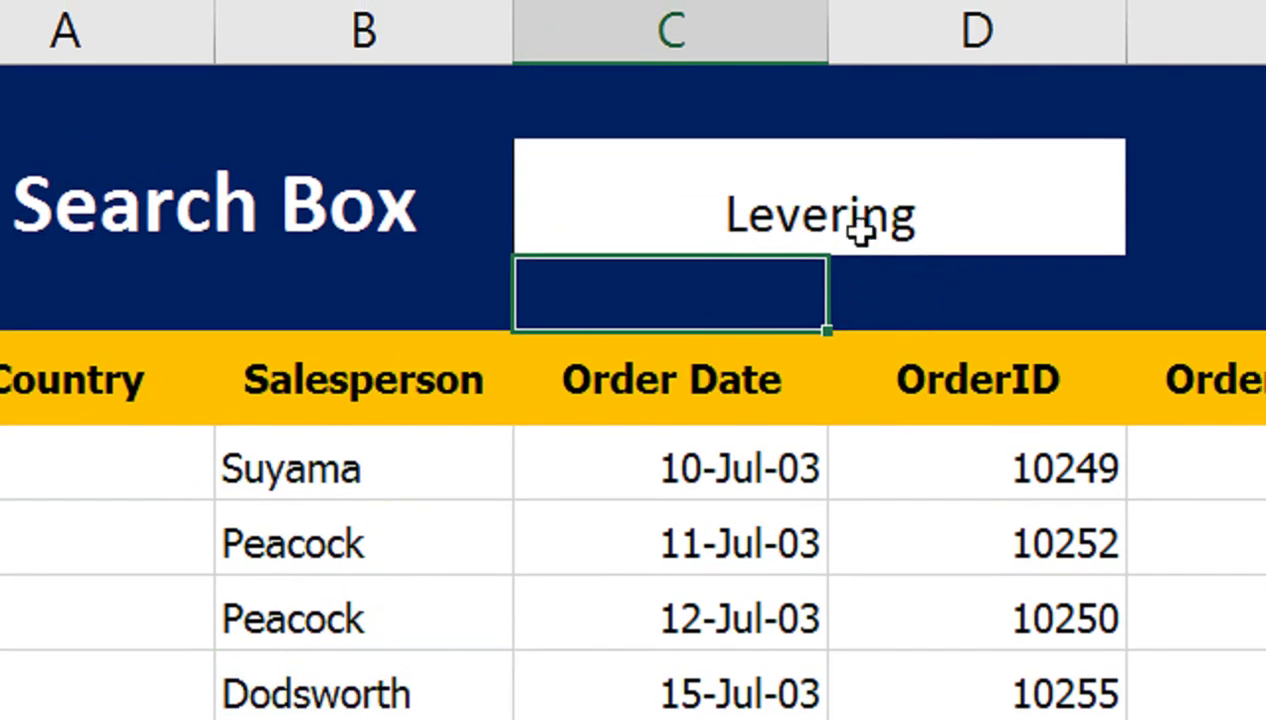
Step: Correct the search term in C2 to 'Leverling'
left_click(872, 190)
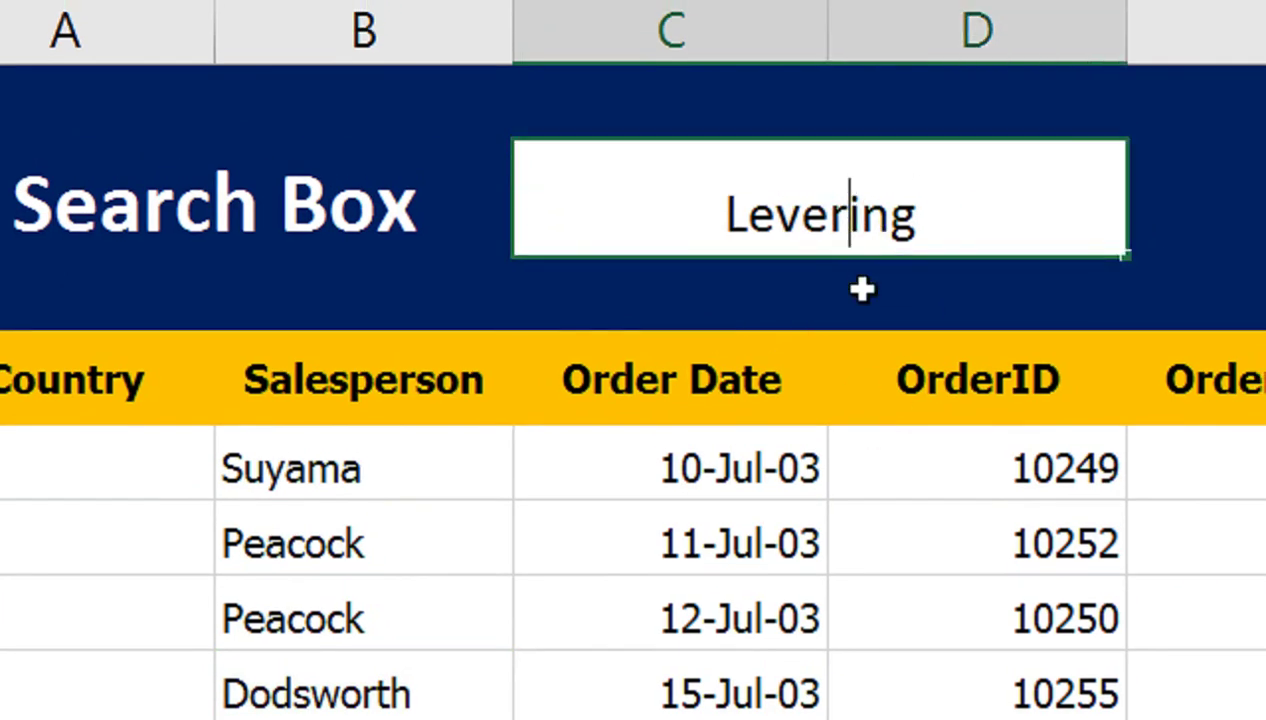
type("l")
key("Return")
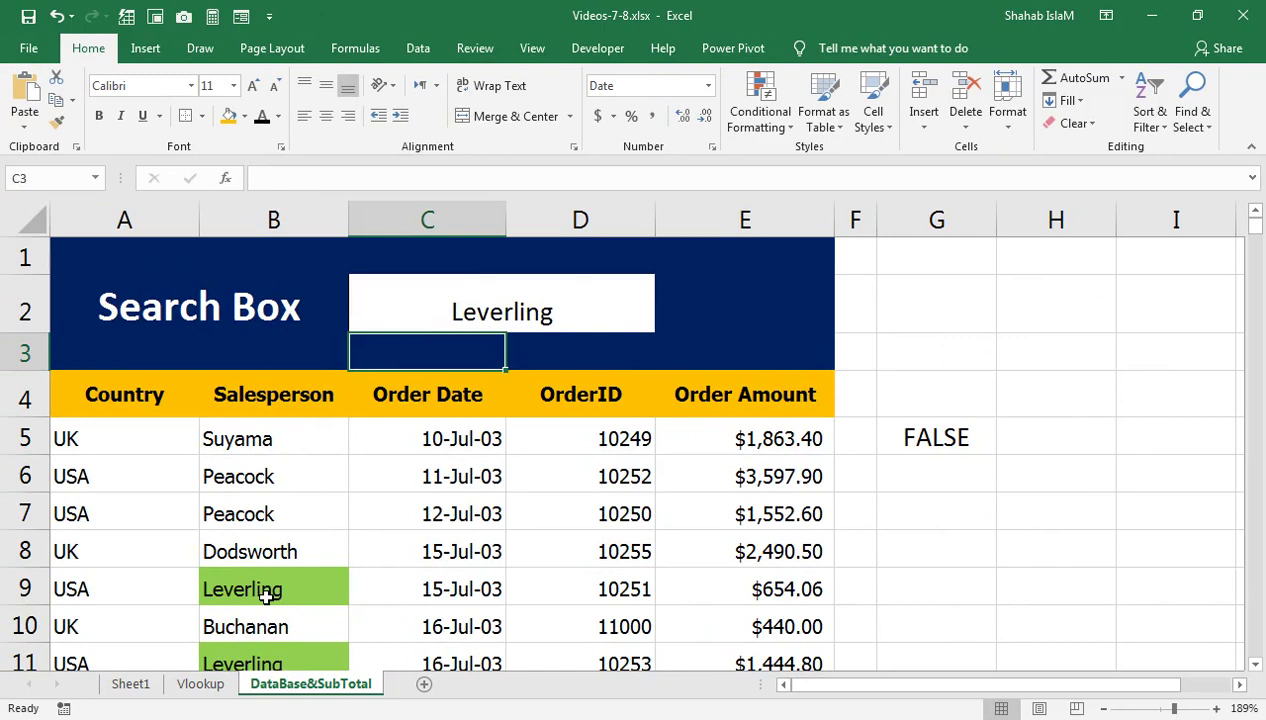
Step: Delete the AND/SEARCH test formula from G5
left_click(951, 442)
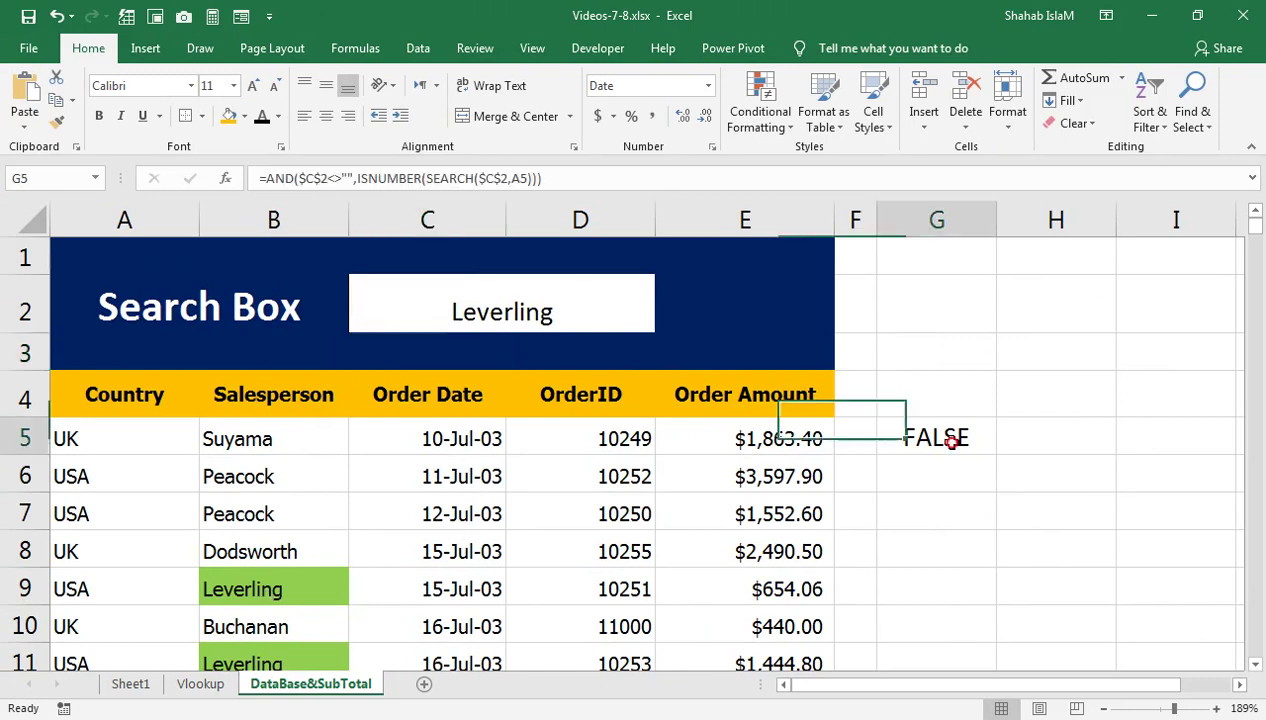
key("Delete")
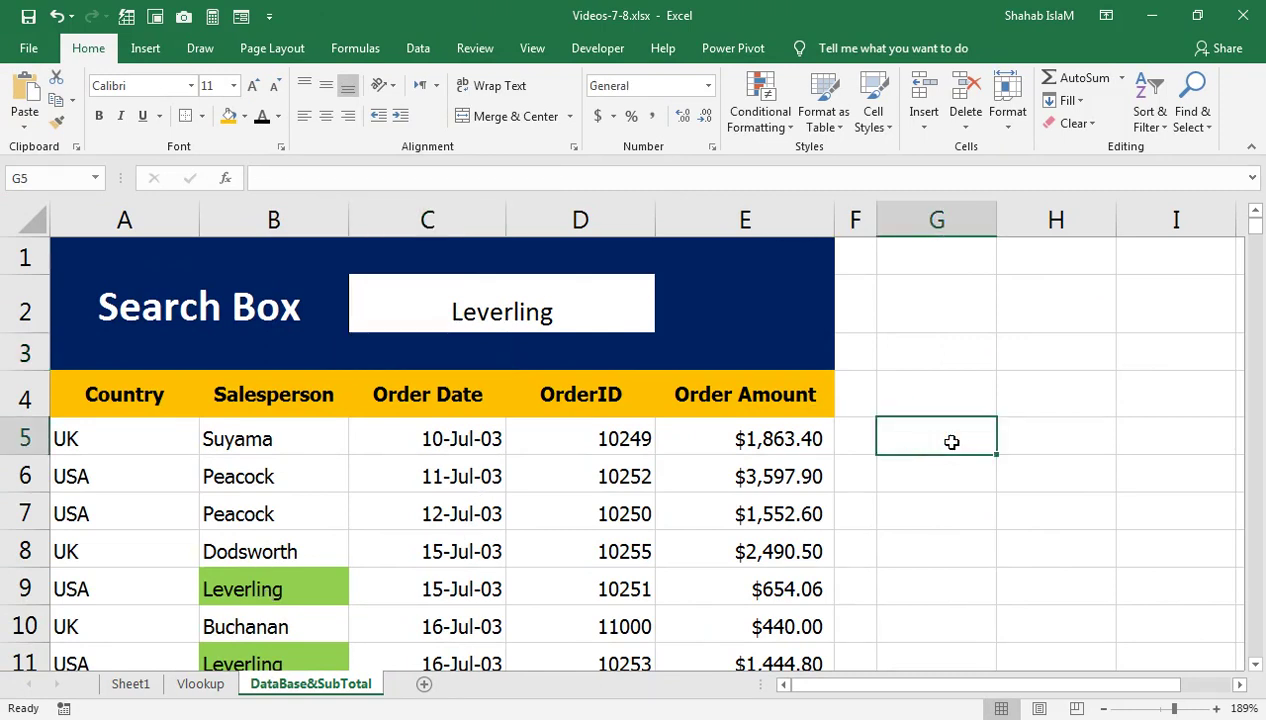
left_click(370, 448)
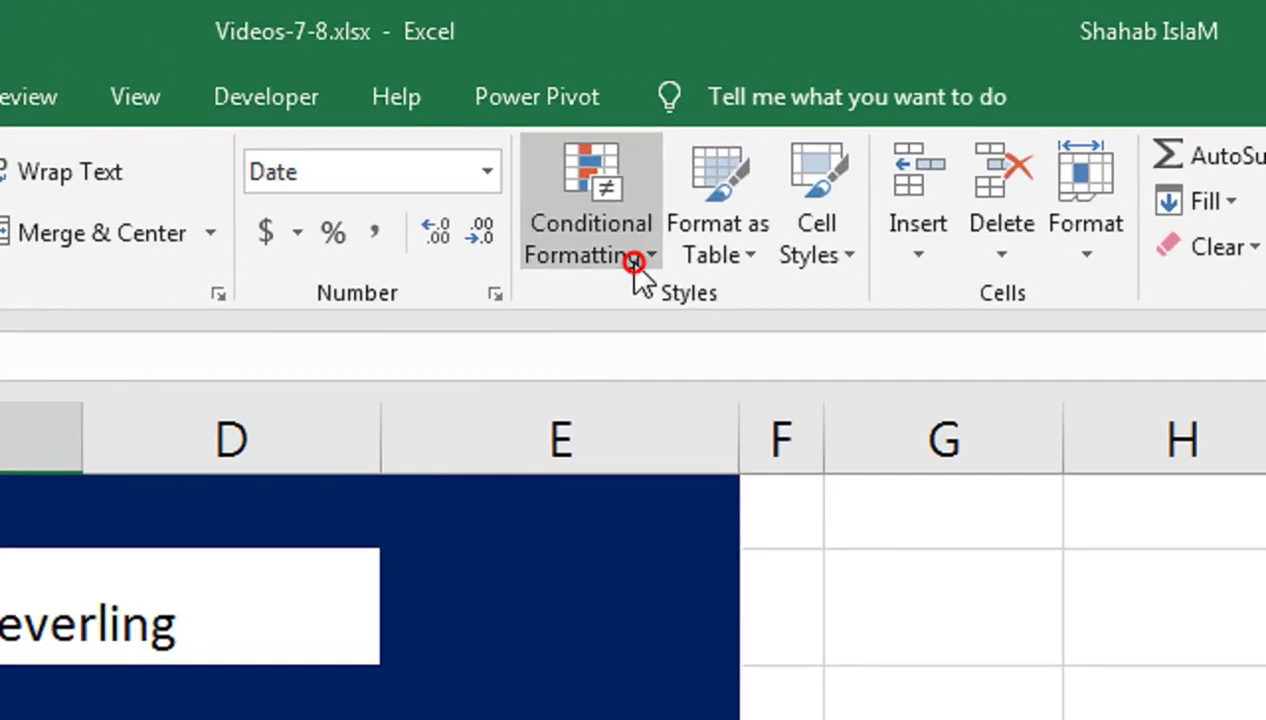
Step: Edit the search-highlight formula rule to a dark red fill with a bold, white font
left_click(786, 131)
left_click(693, 607)
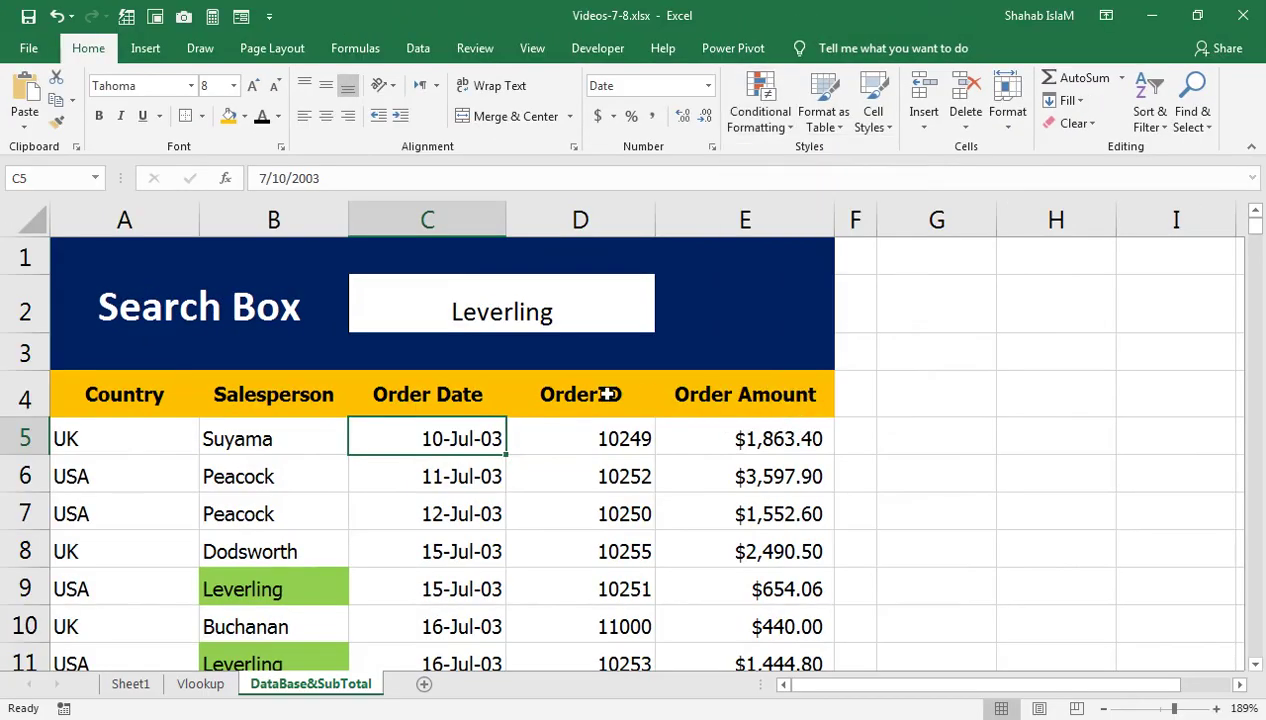
left_click(605, 390)
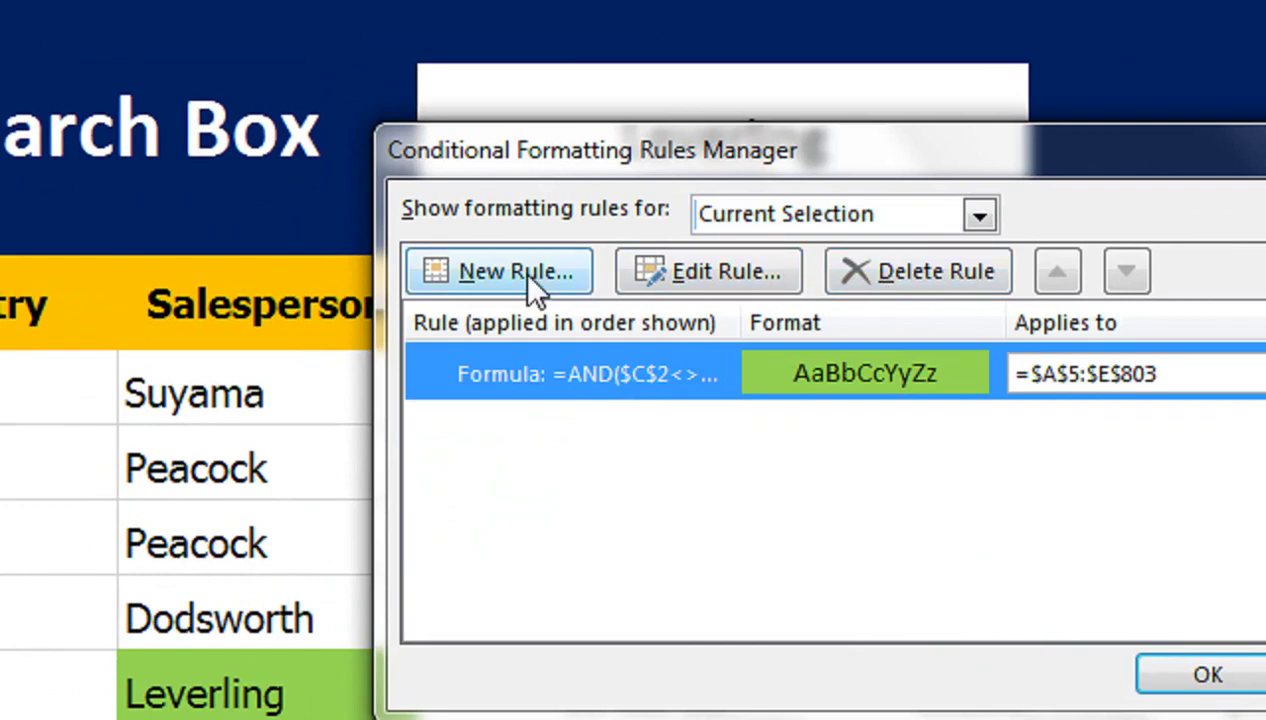
left_click(670, 283)
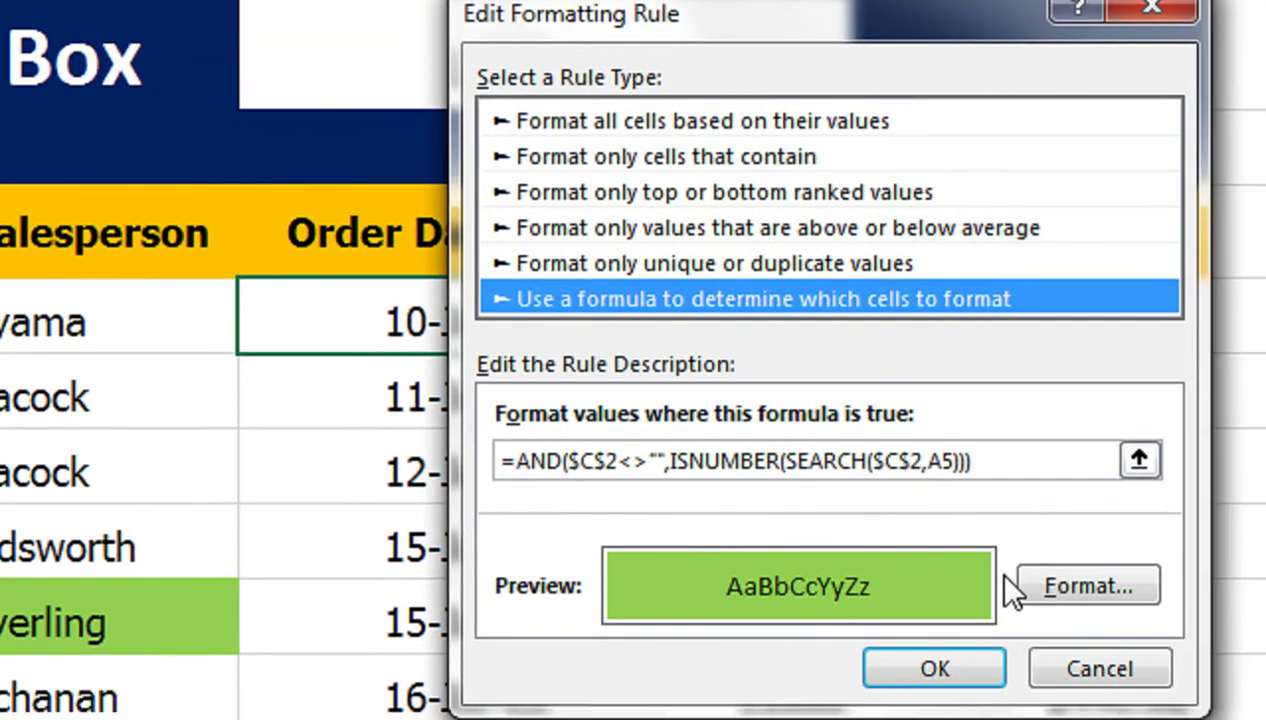
left_click(1110, 657)
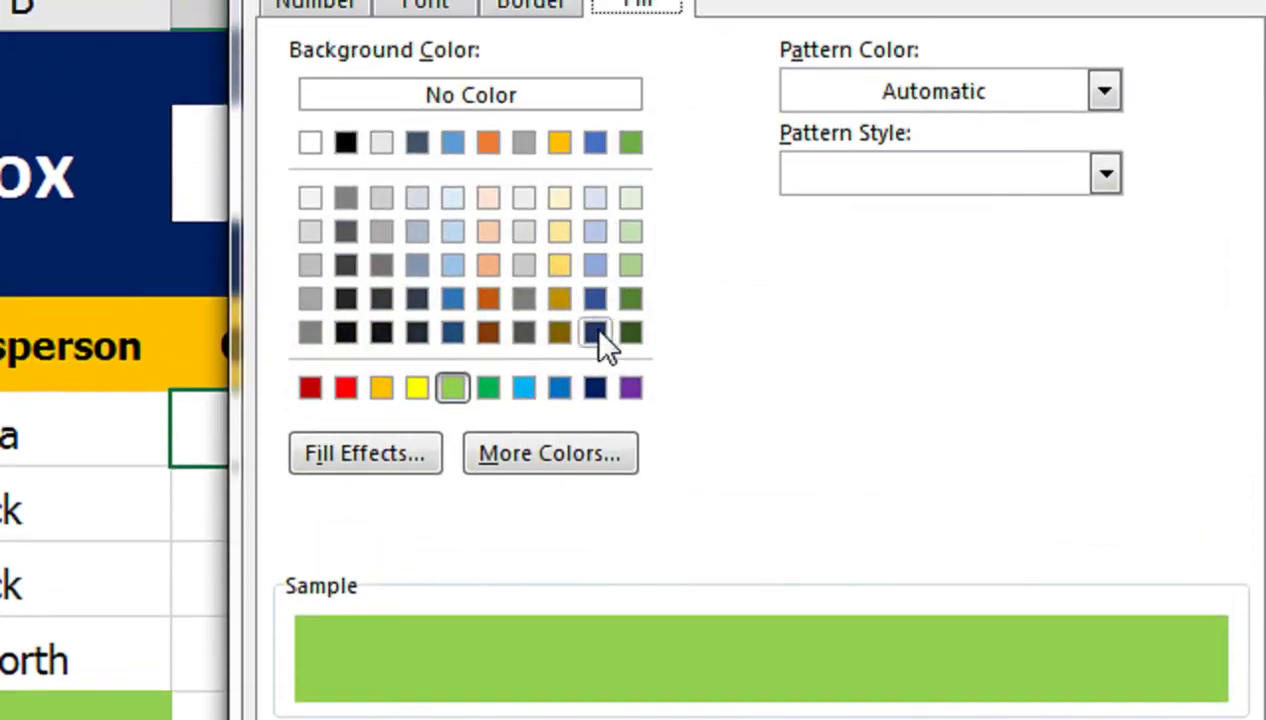
left_click(312, 389)
left_click(425, 190)
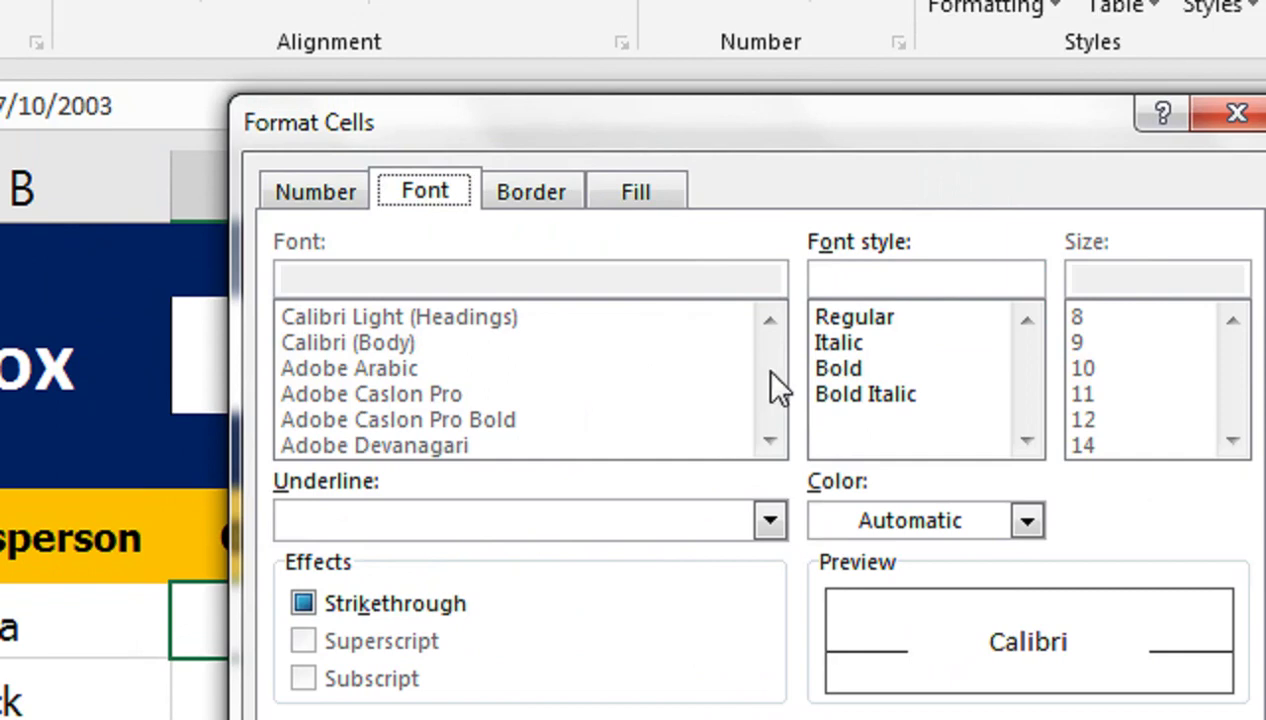
left_click(836, 370)
left_click(915, 525)
left_click(836, 610)
left_click(960, 612)
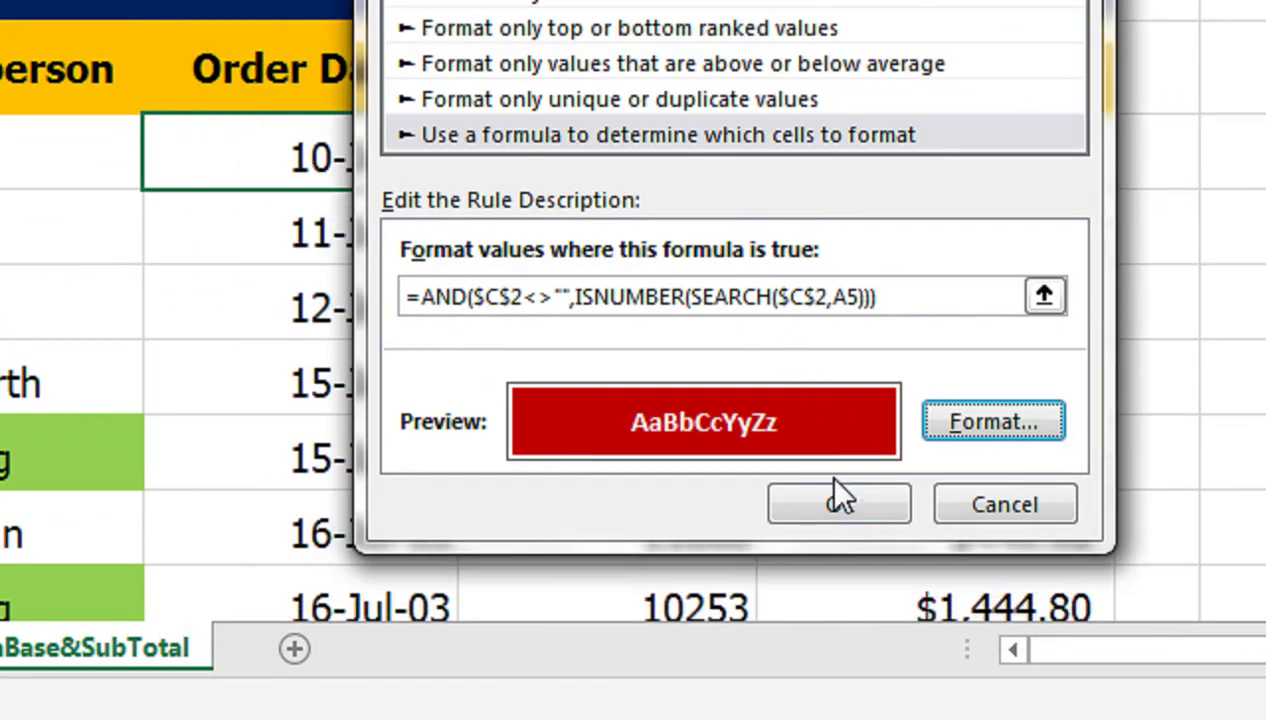
left_click(838, 497)
left_click(662, 440)
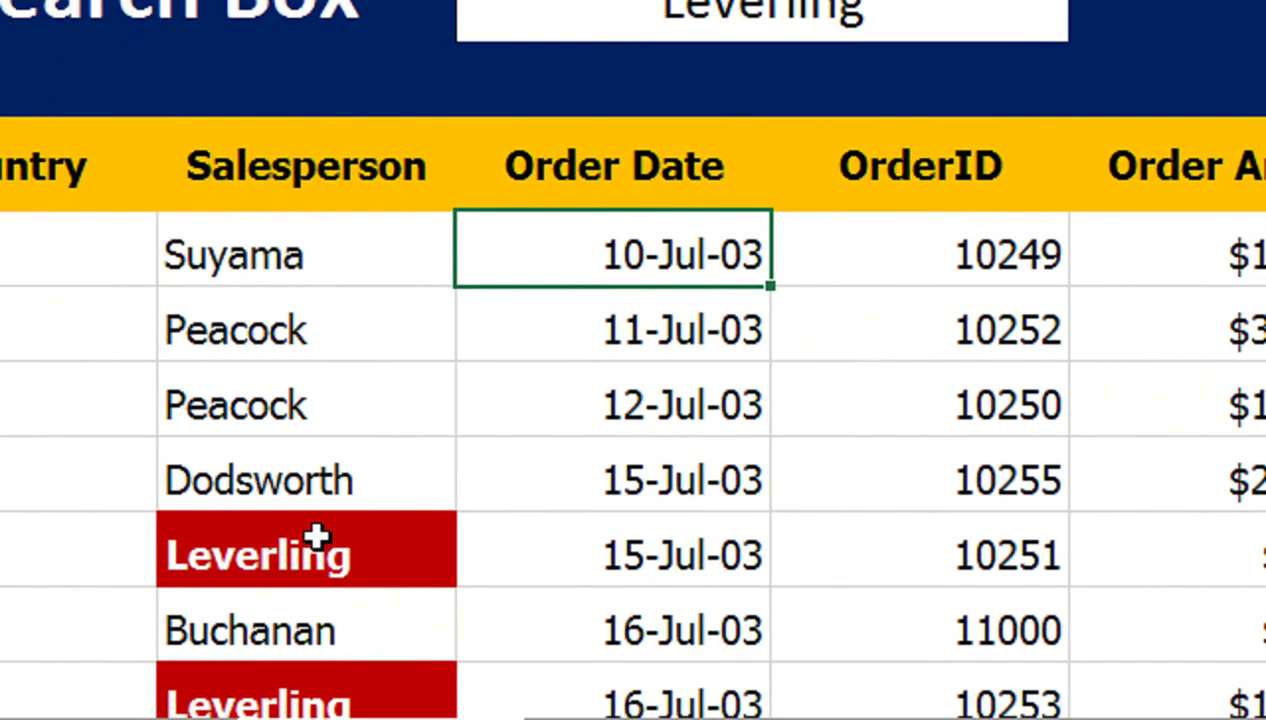
Step: Filter the table by the dark red colour of a Leverling cell
right_click(316, 540)
mouse_move(672, 215)
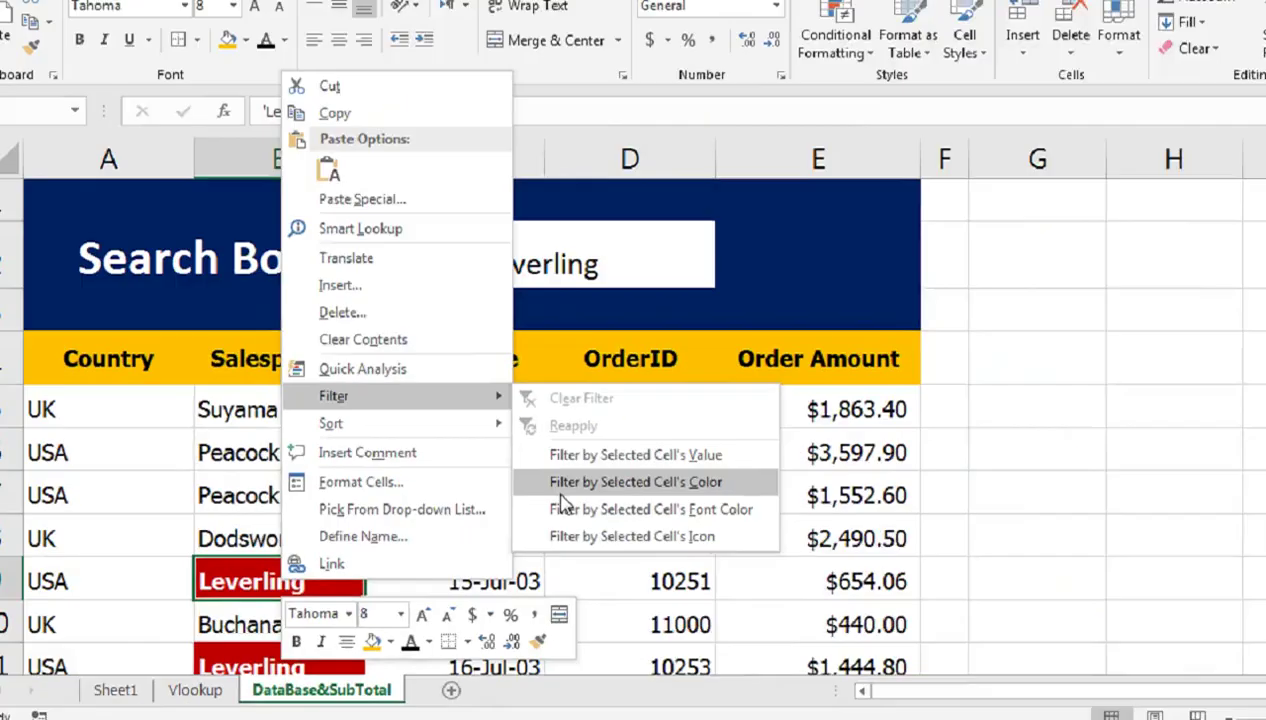
left_click(809, 384)
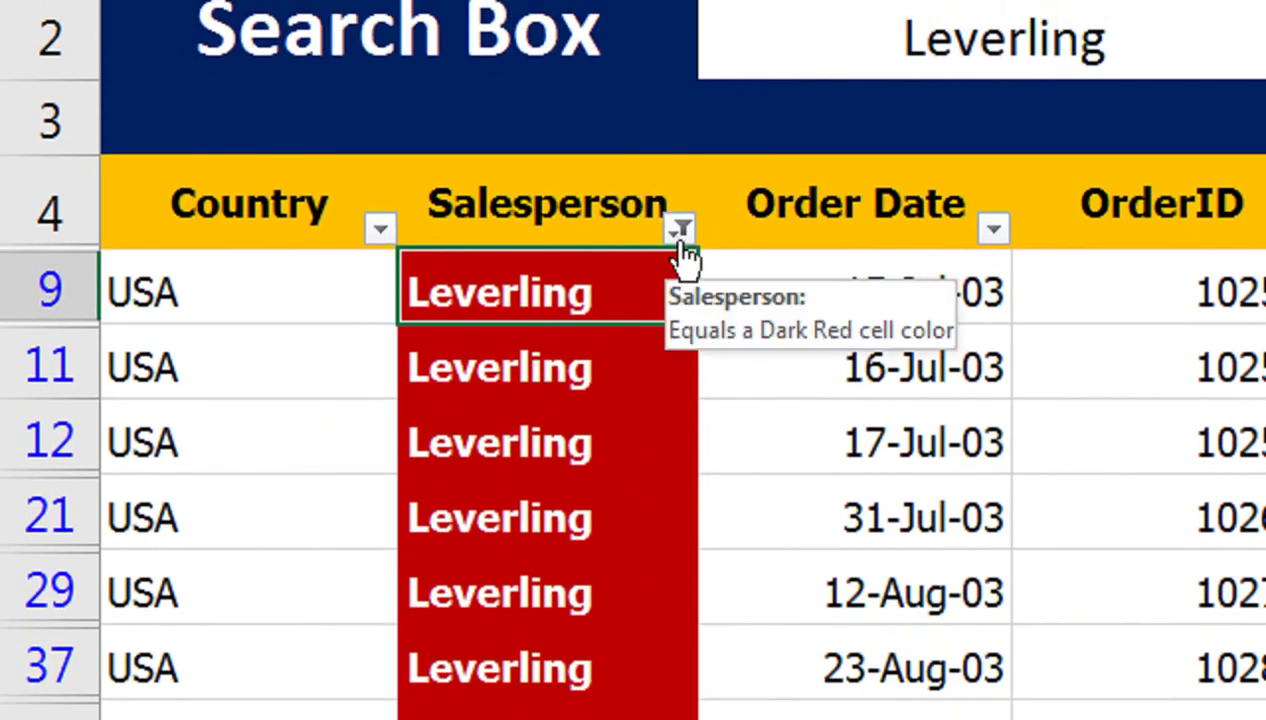
Step: Remove the dark red colour filter from the Salesperson column to show all orders
left_click(680, 232)
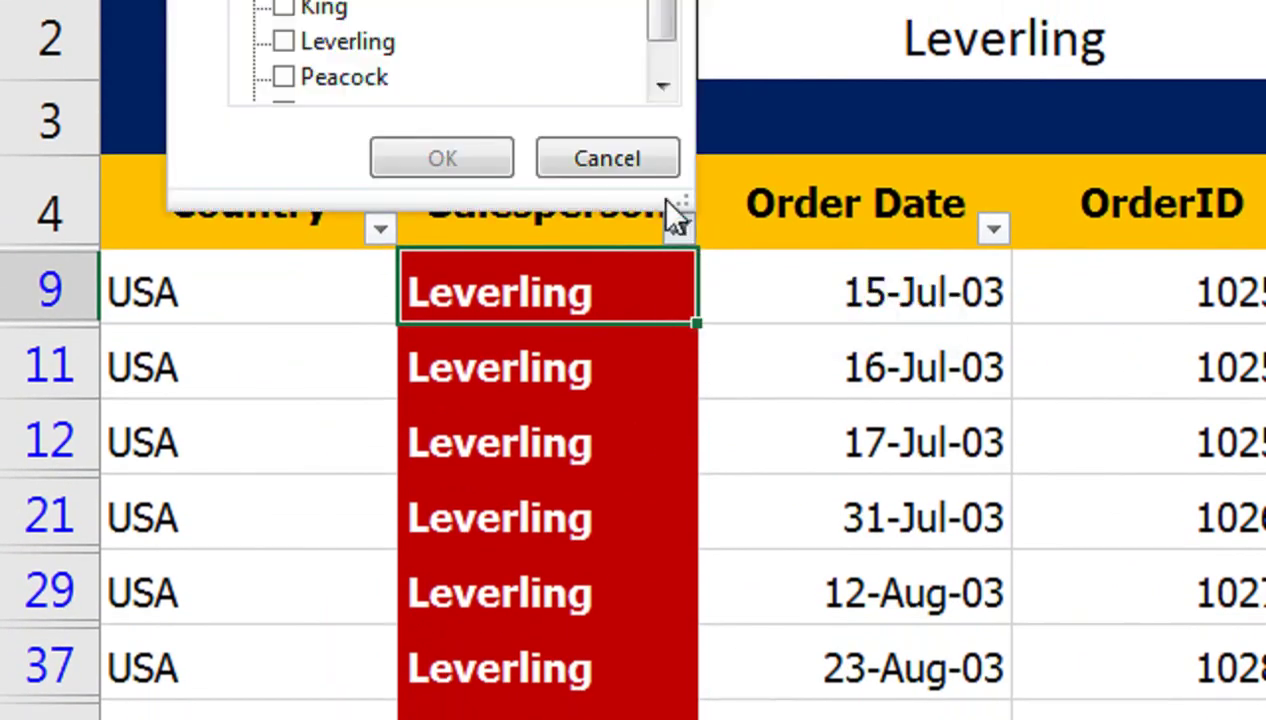
mouse_move(322, 195)
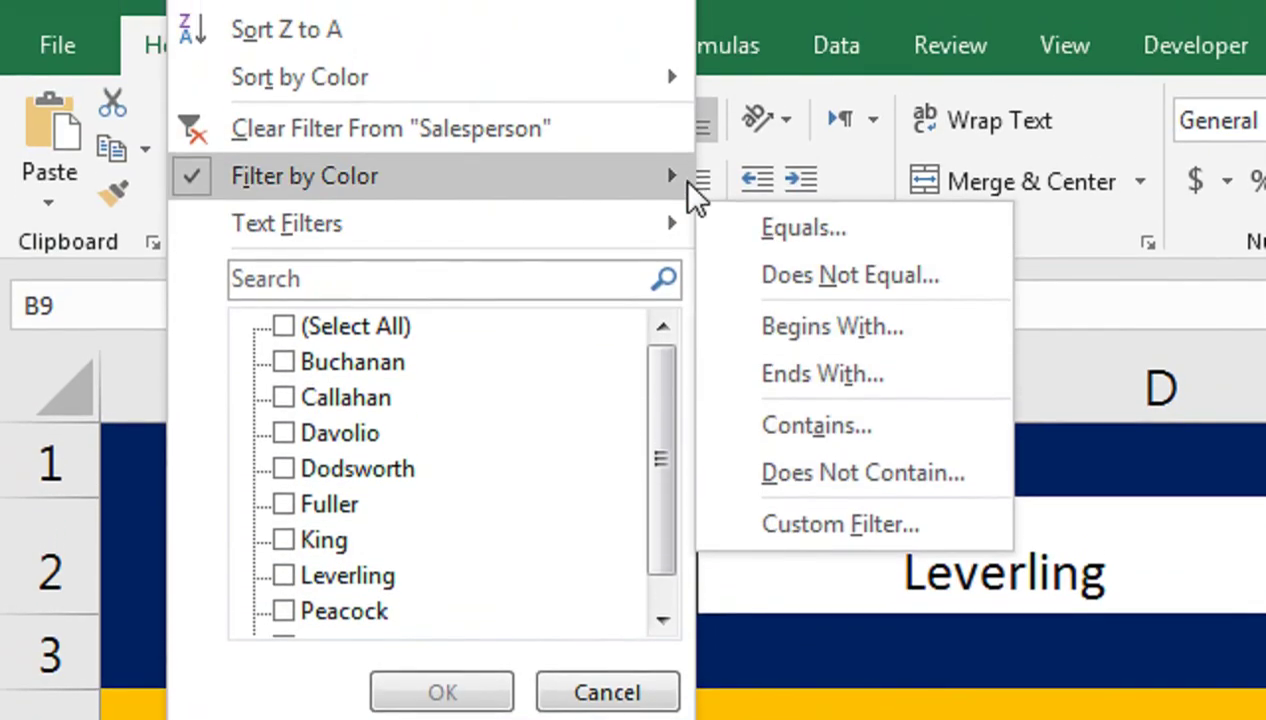
mouse_move(693, 197)
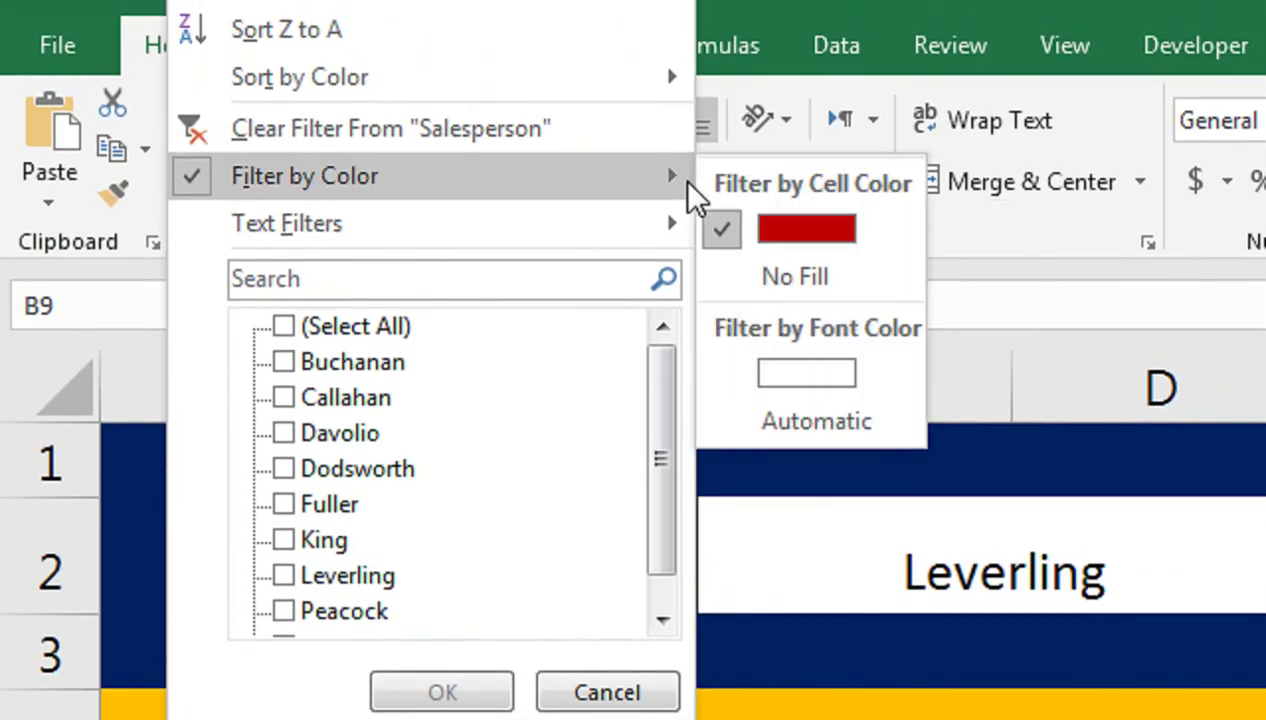
left_click(735, 228)
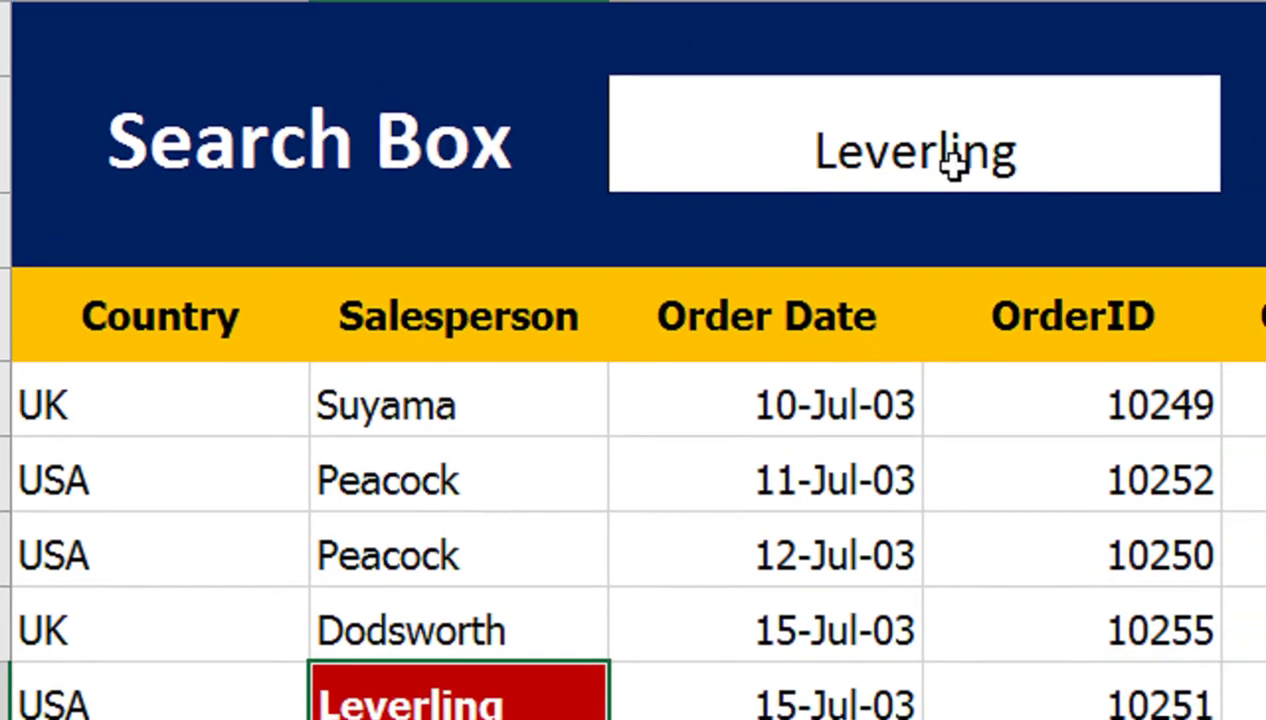
Step: Enter 10251 in the search box
left_click(950, 183)
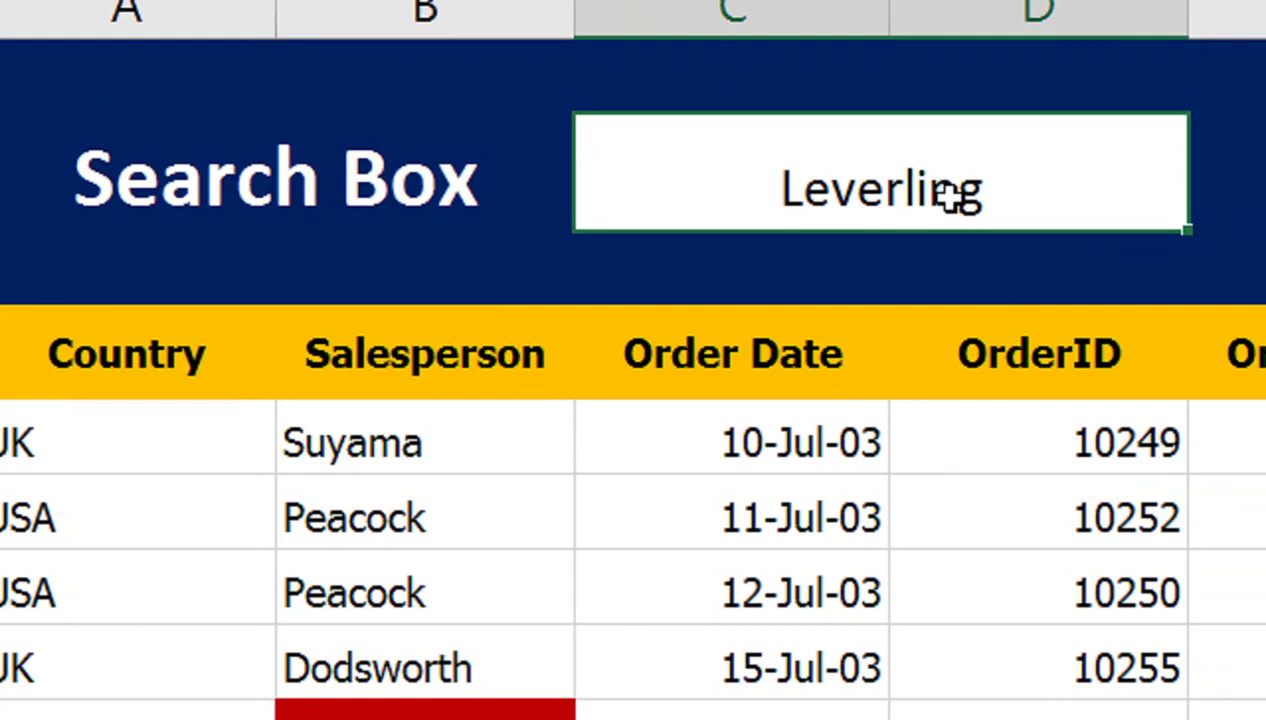
type("10251")
key("Return")
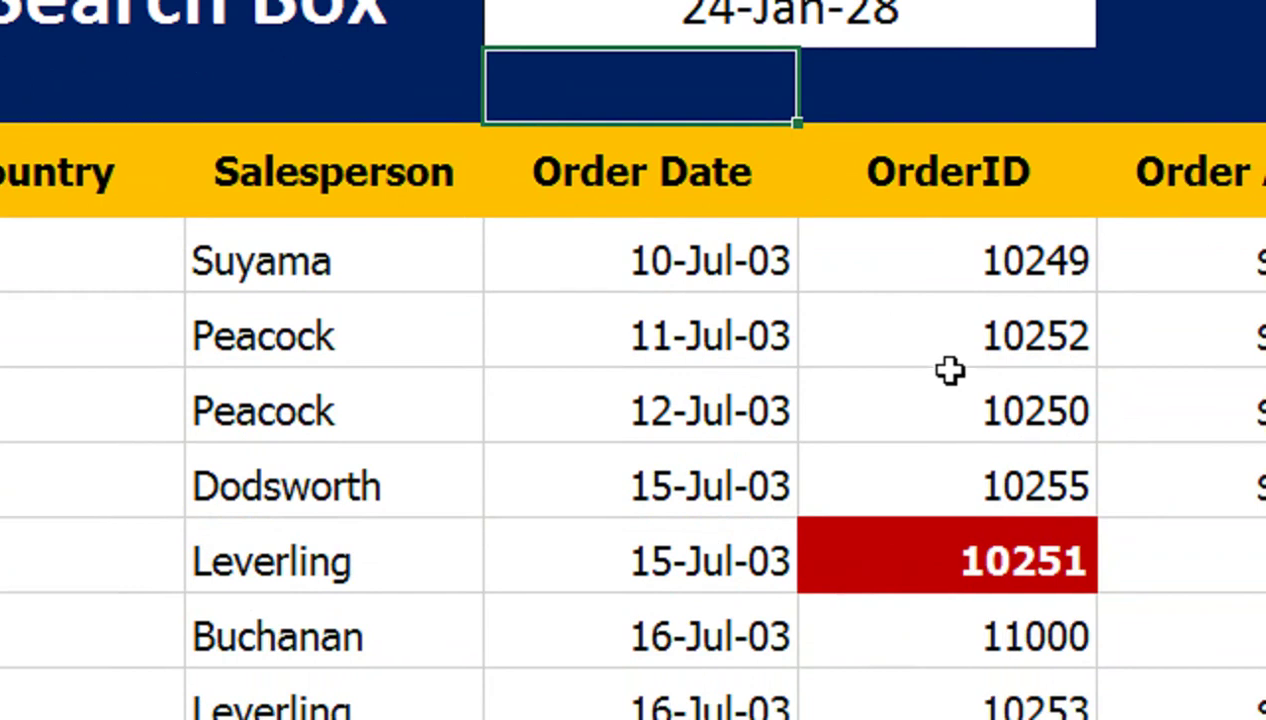
Step: Replace the search value with 440
left_click(662, 162)
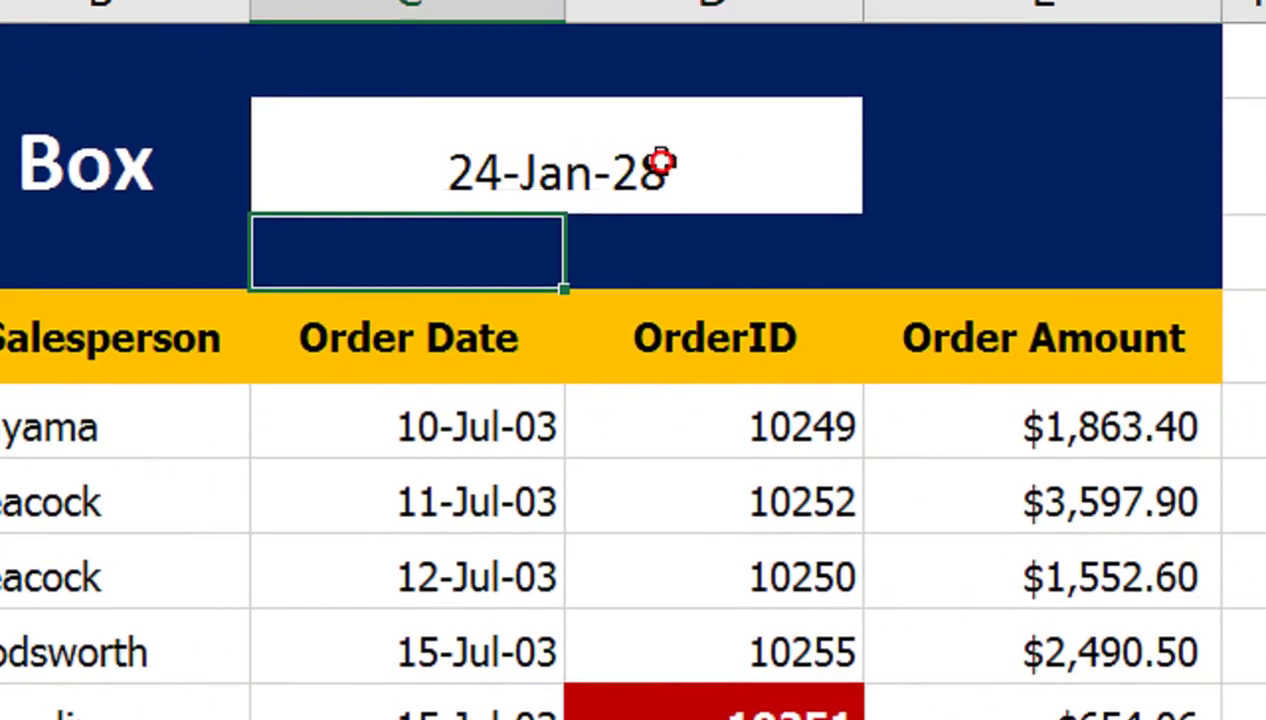
key("Delete")
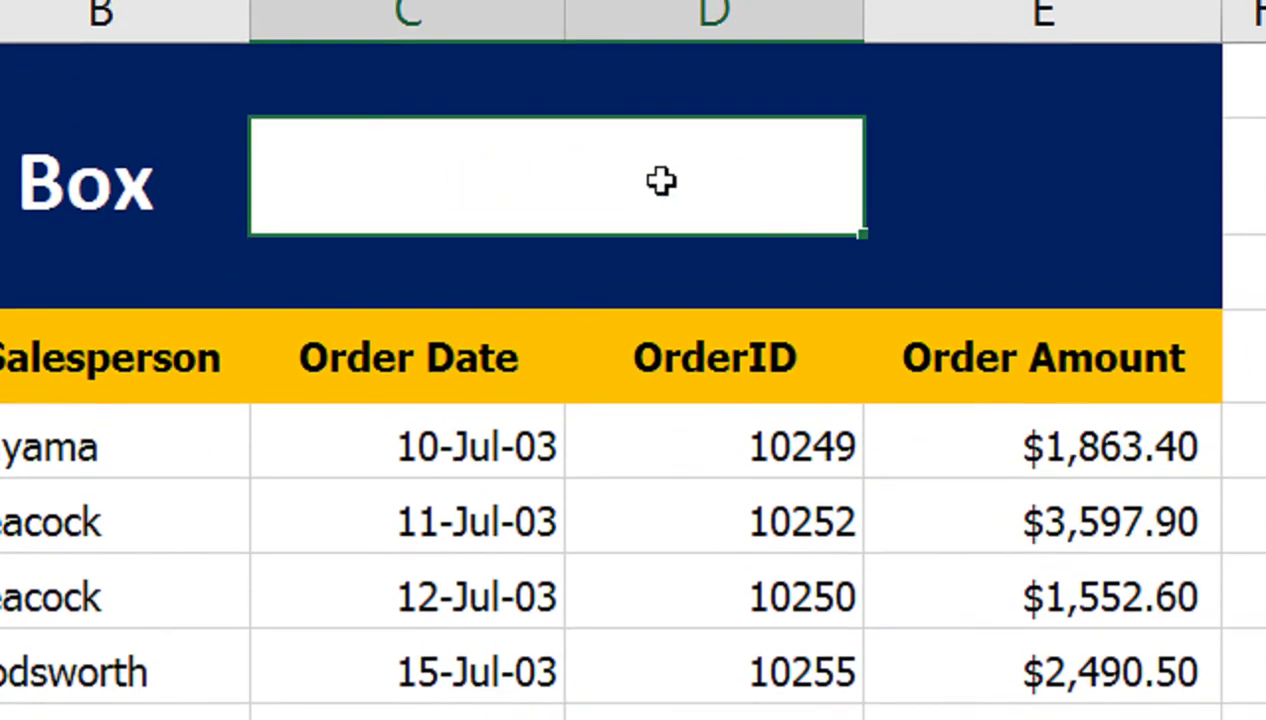
type("1")
key("BackSpace")
type("440")
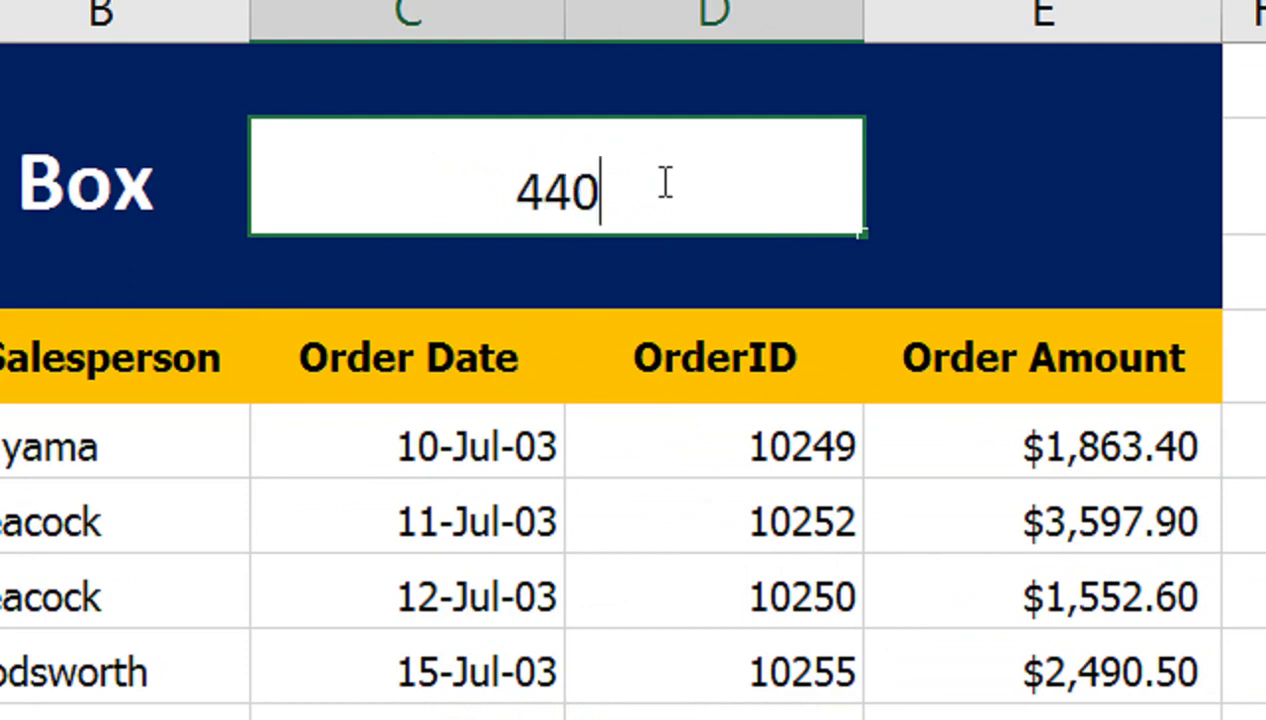
key("Return")
Step: Apply General number format to the search box with Ctrl+Shift+~
left_click(660, 187)
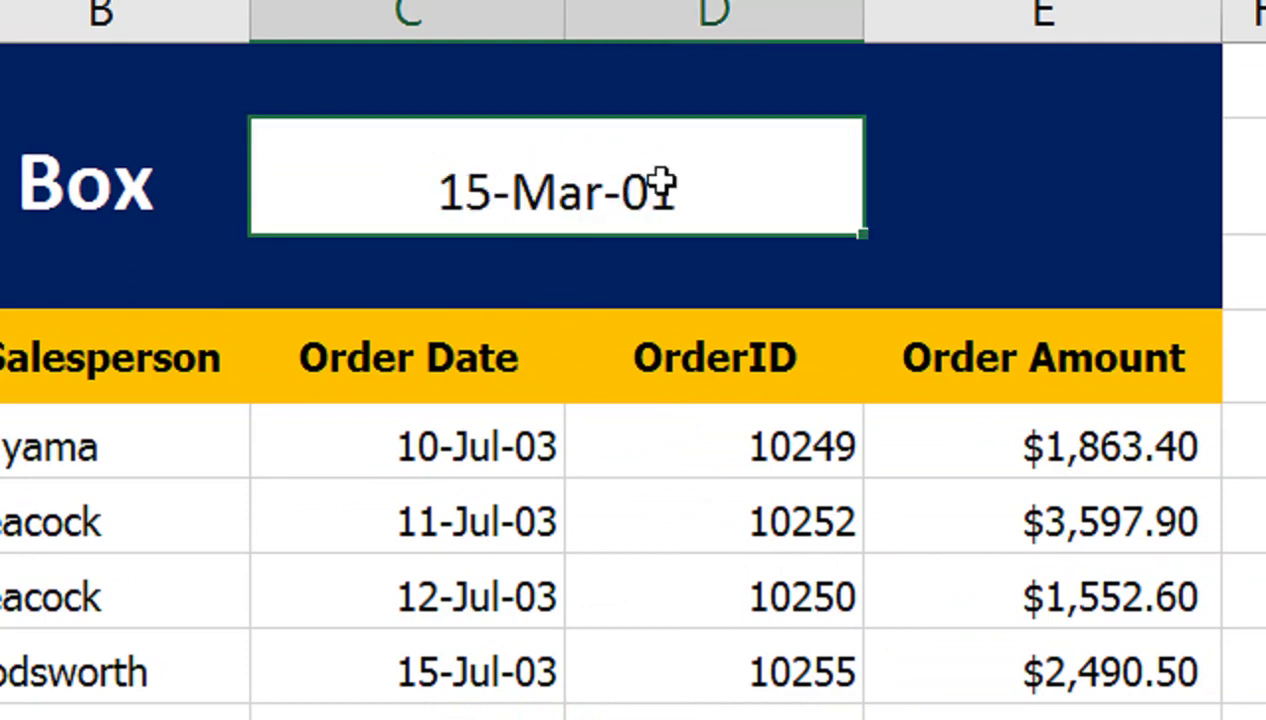
key("ctrl+shift+asciitilde")
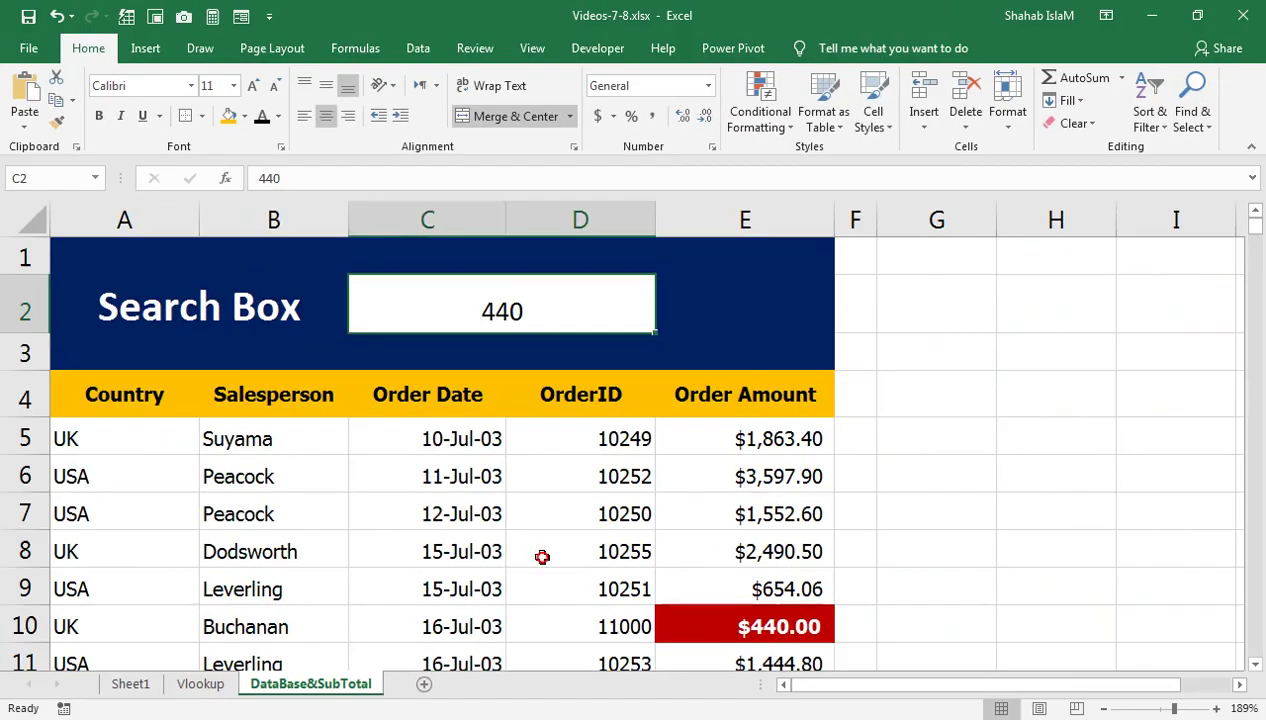
left_click(541, 557)
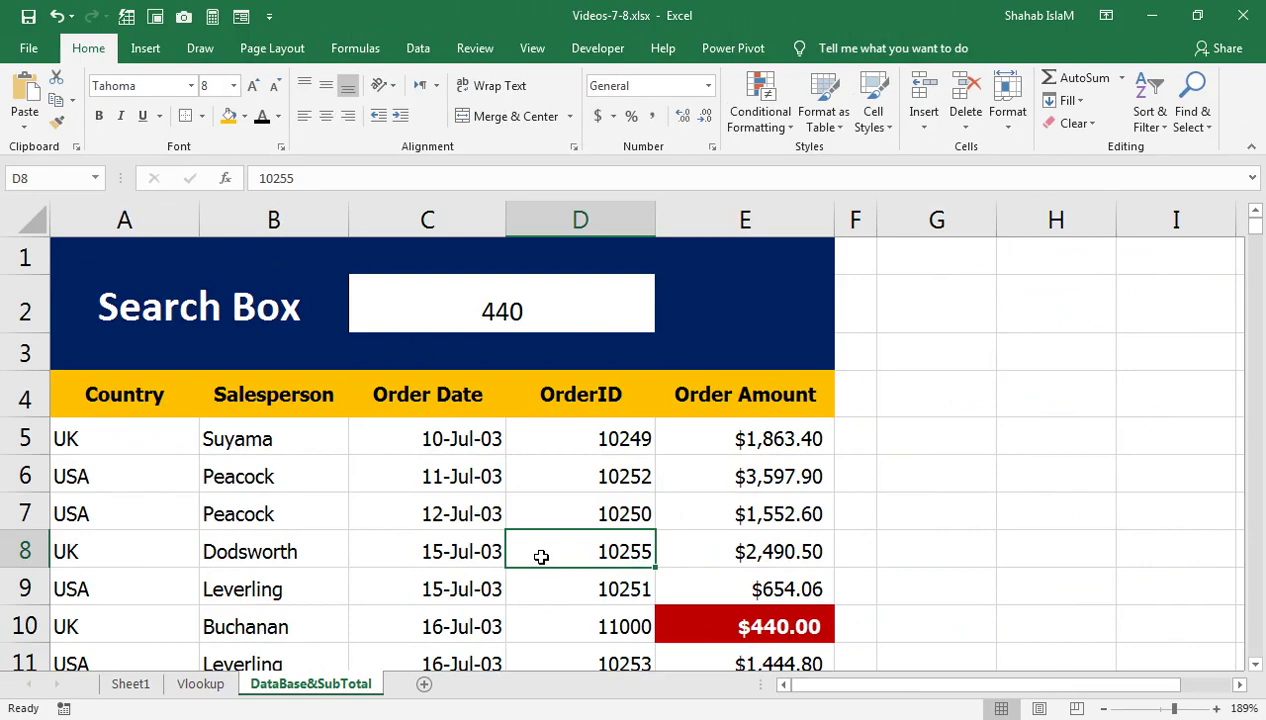